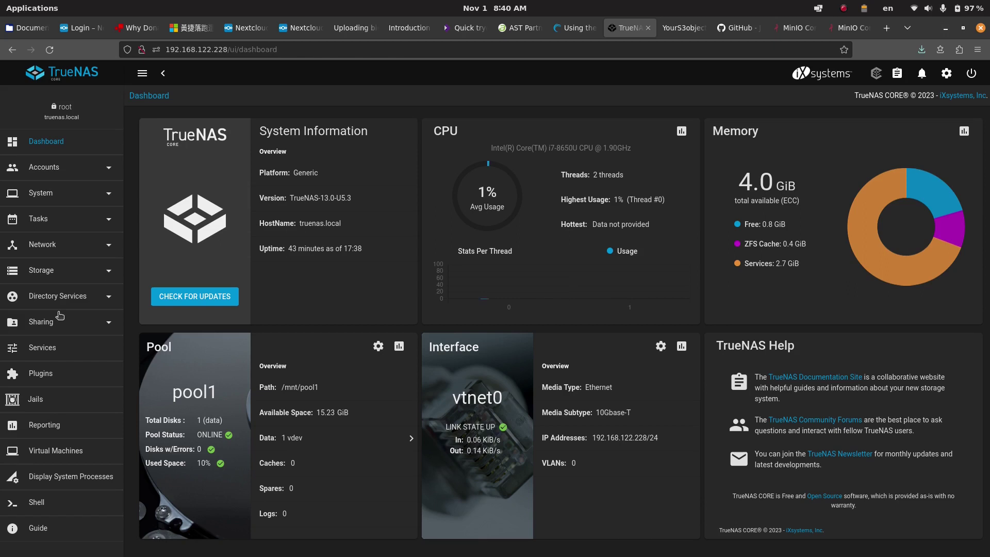
Step: Open the Services page to check which services, such as S3 and SMB, are running
left_click(63, 354)
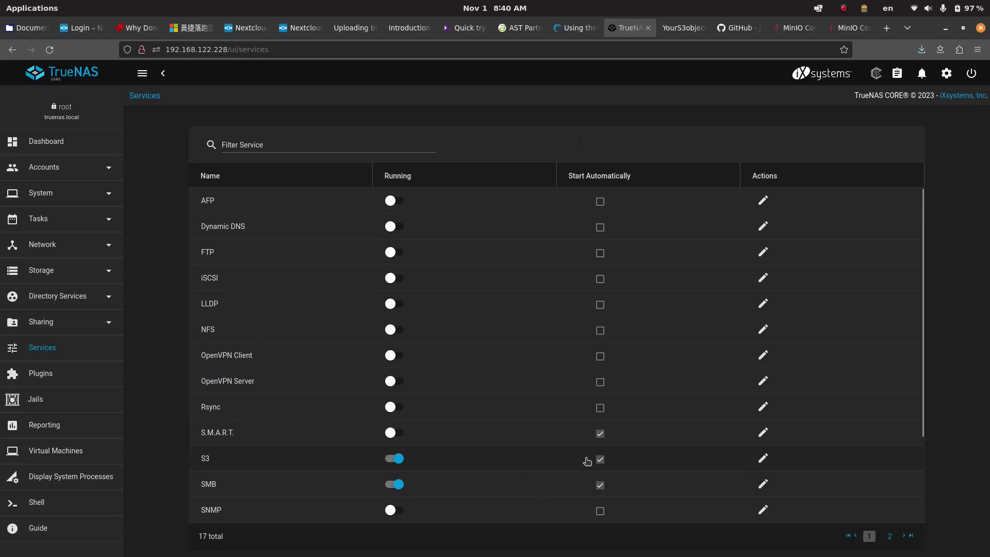
Step: Open the S3 service configuration and review console port 9001 and the access key
left_click(757, 460)
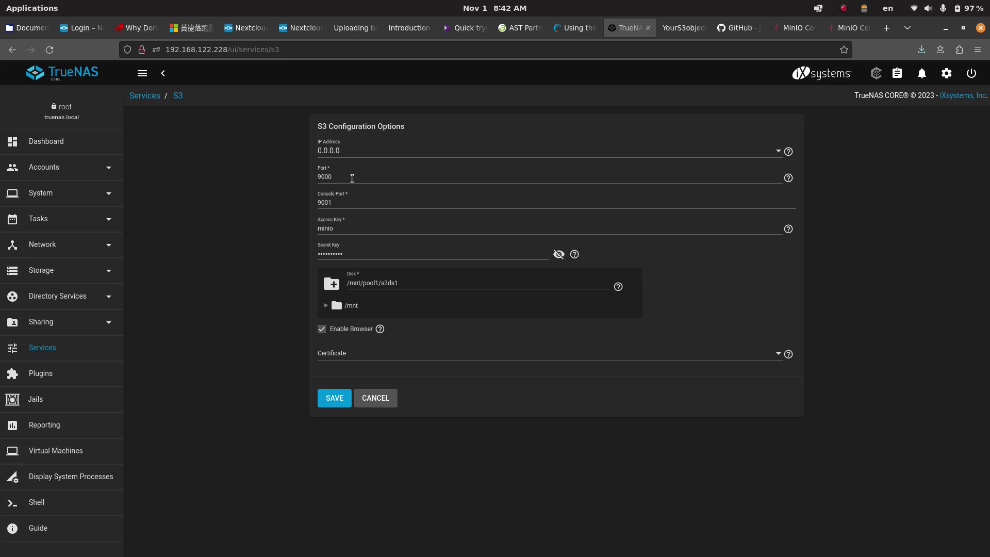
left_click(356, 194)
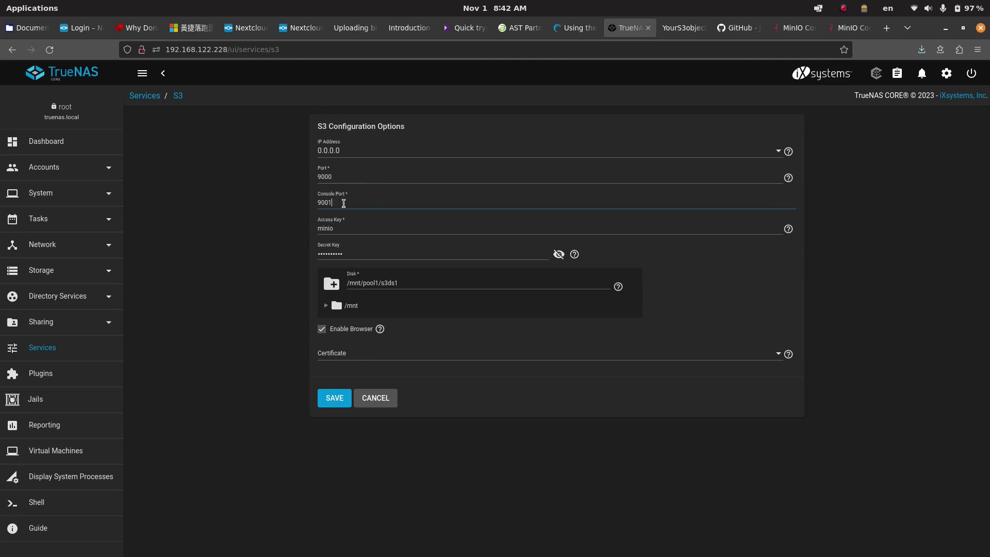
left_click(346, 228)
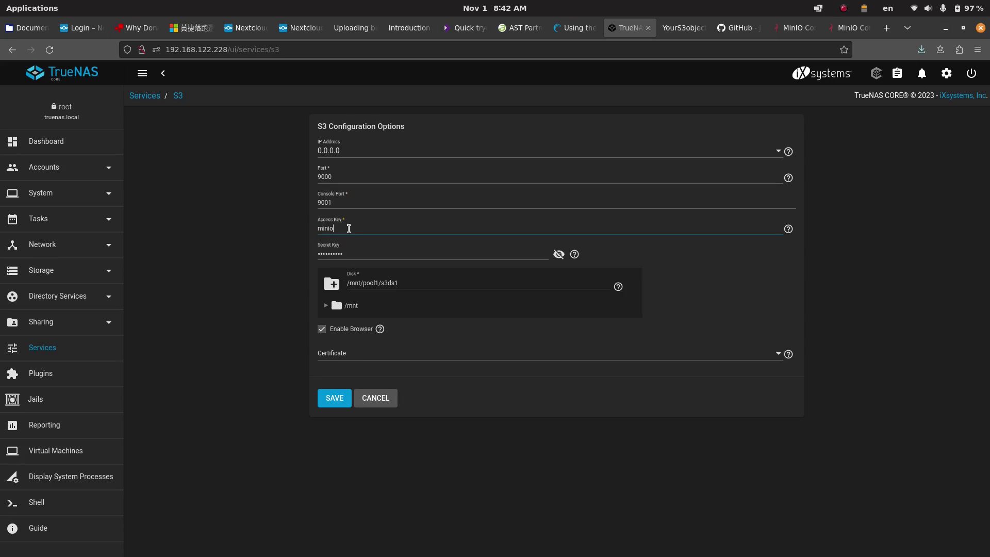
Step: Expand /mnt and pool1 to show iocage, s3ds1 and smbshare, then go to MinIO Console
left_click(324, 308)
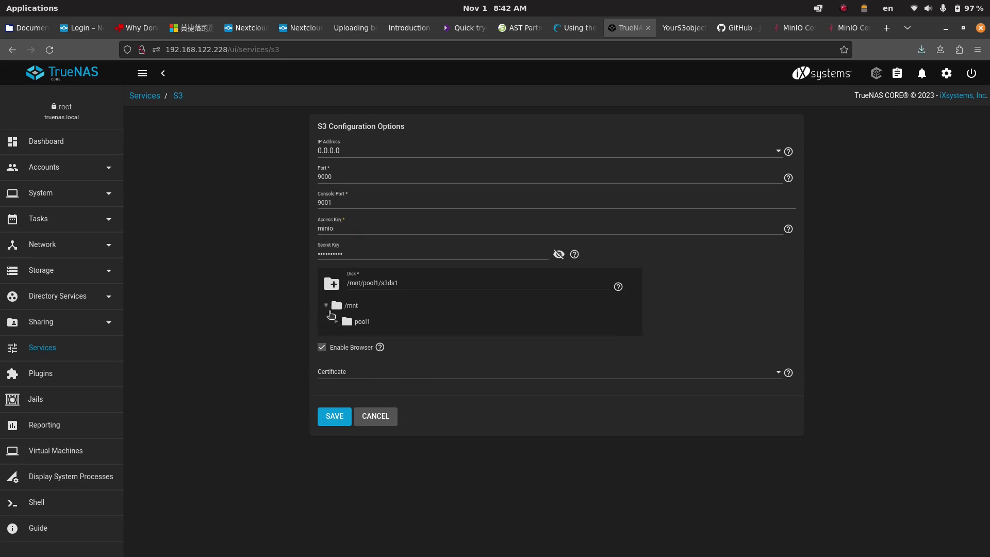
left_click(336, 321)
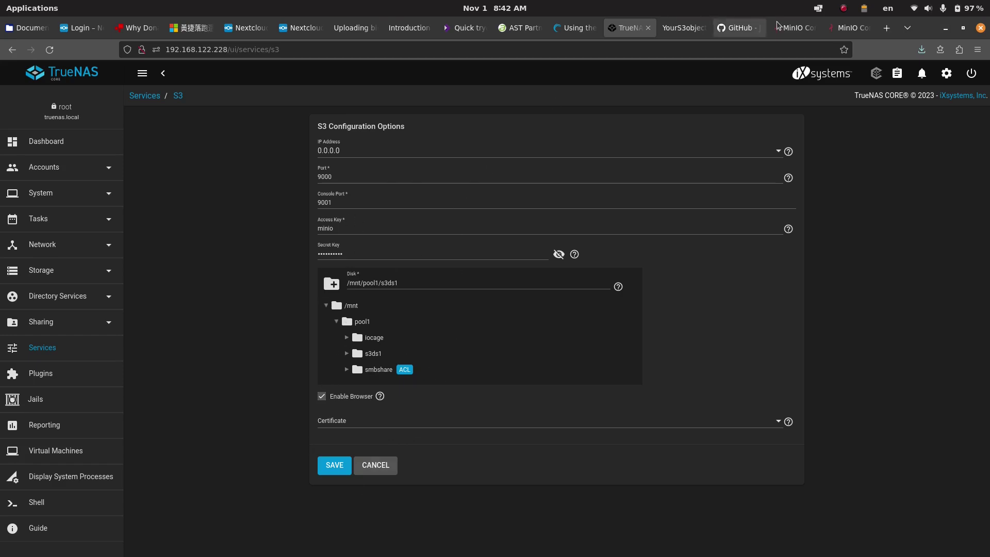
left_click(791, 28)
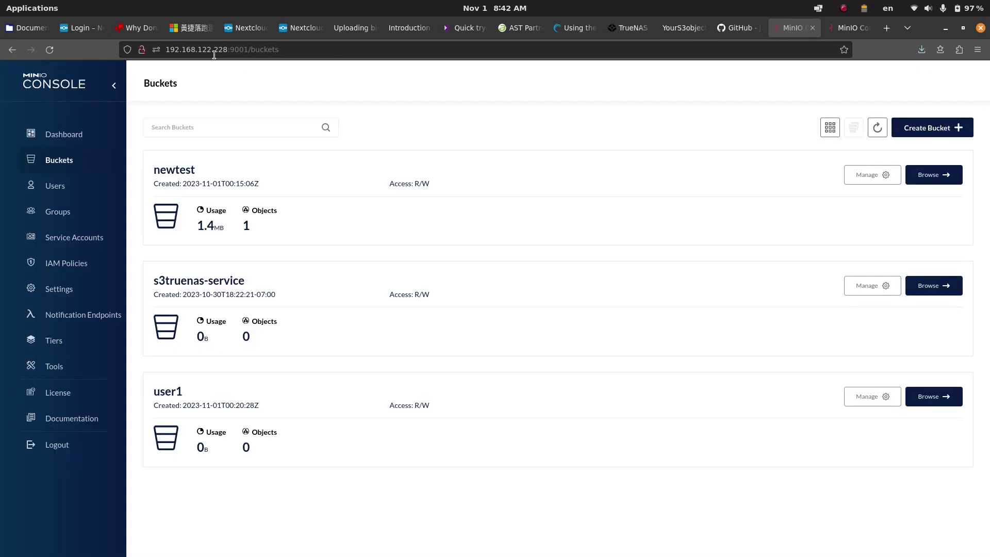
left_click(67, 446)
left_click(726, 266)
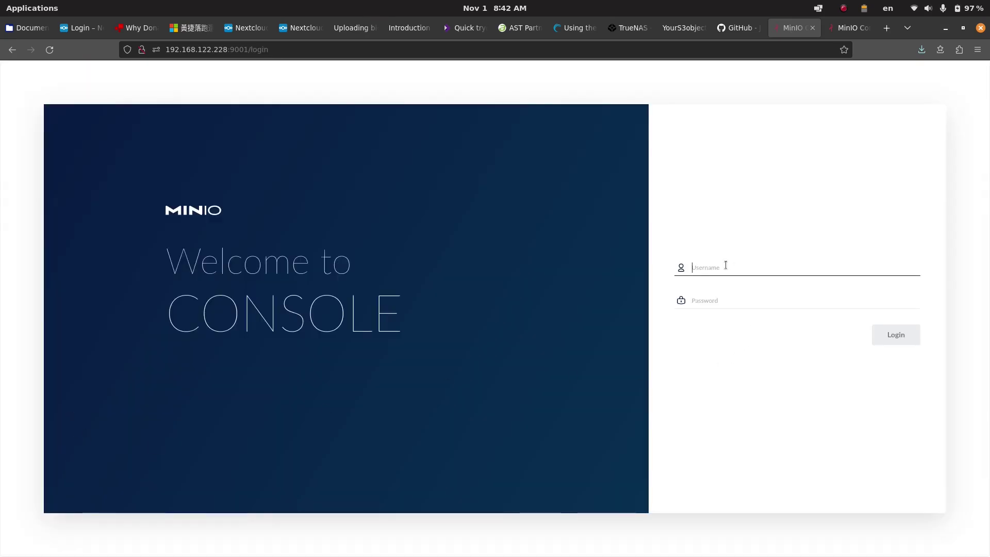
type("minio")
key("Tab")
type("minioadmin")
key("Return")
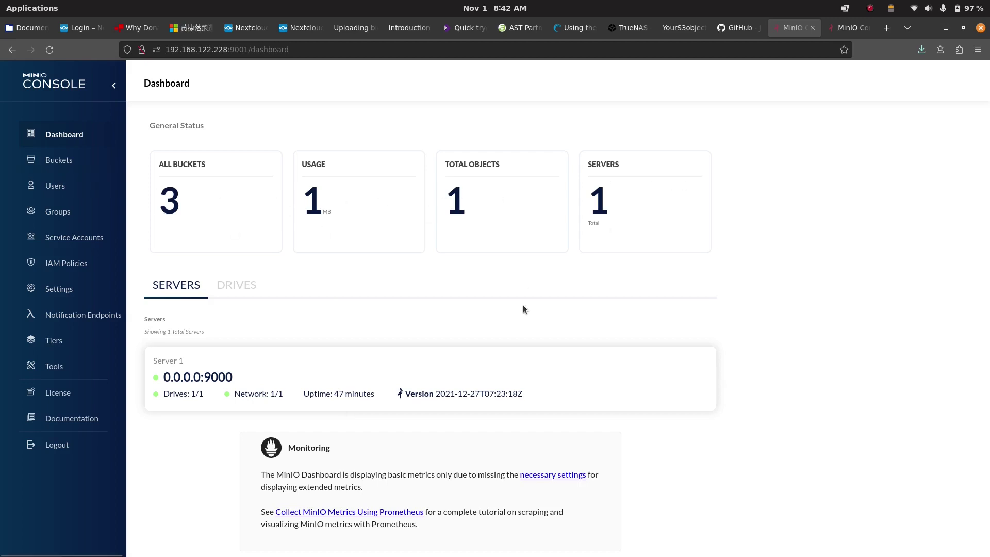
left_click(74, 160)
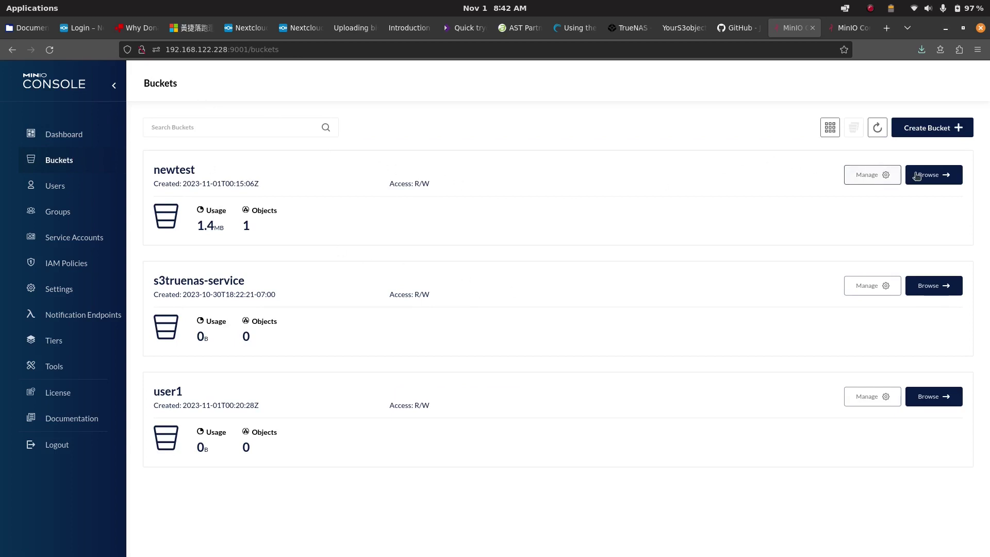
left_click(871, 178)
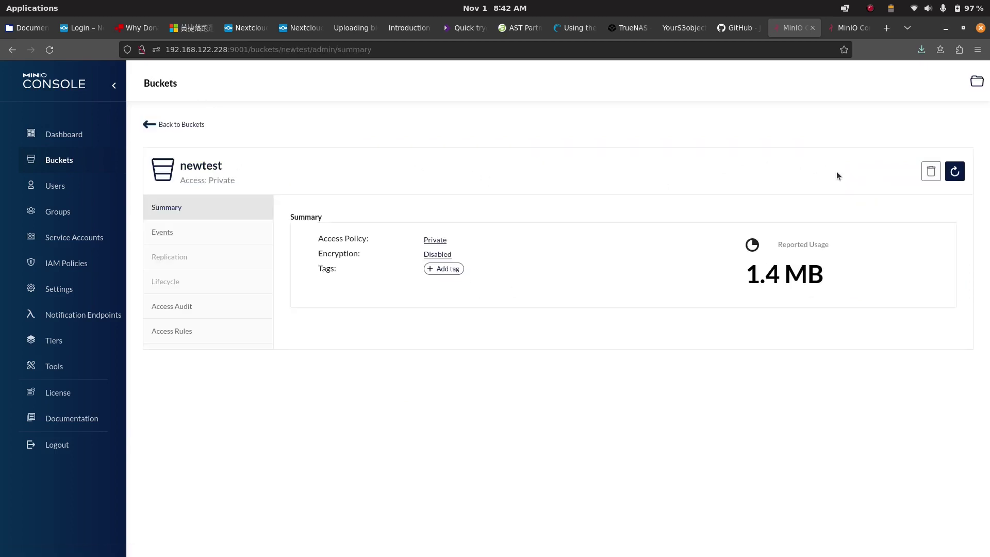
left_click(434, 239)
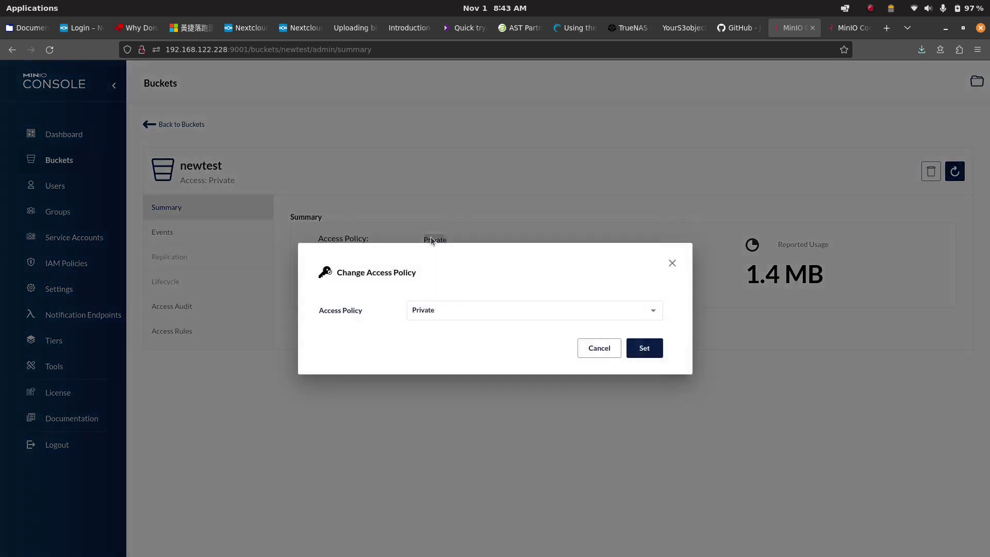
left_click(456, 310)
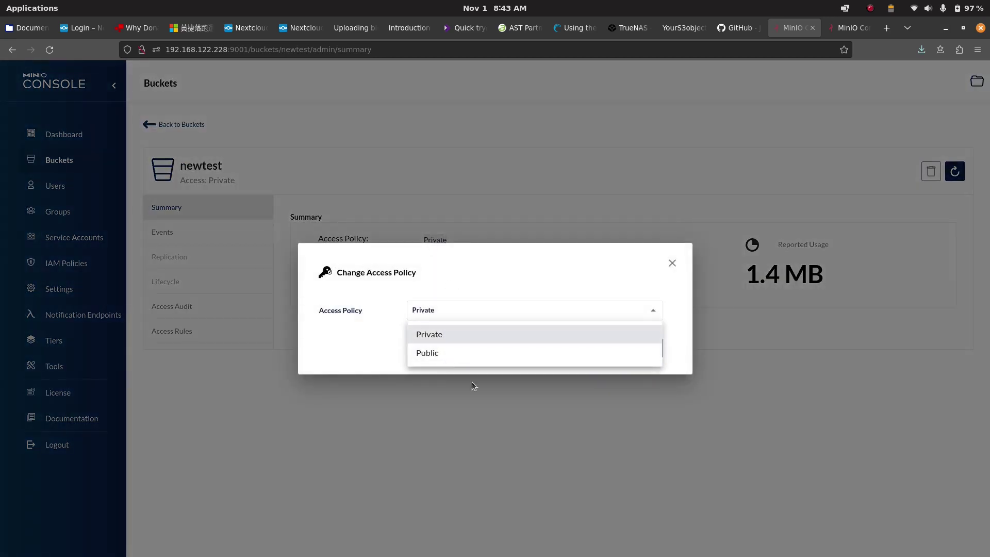
left_click(490, 265)
left_click(599, 347)
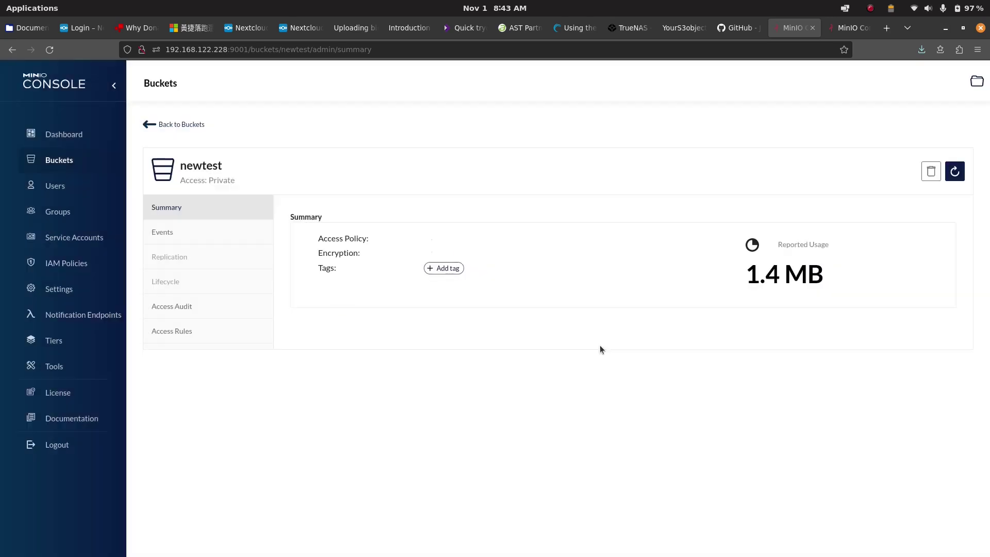
left_click(64, 165)
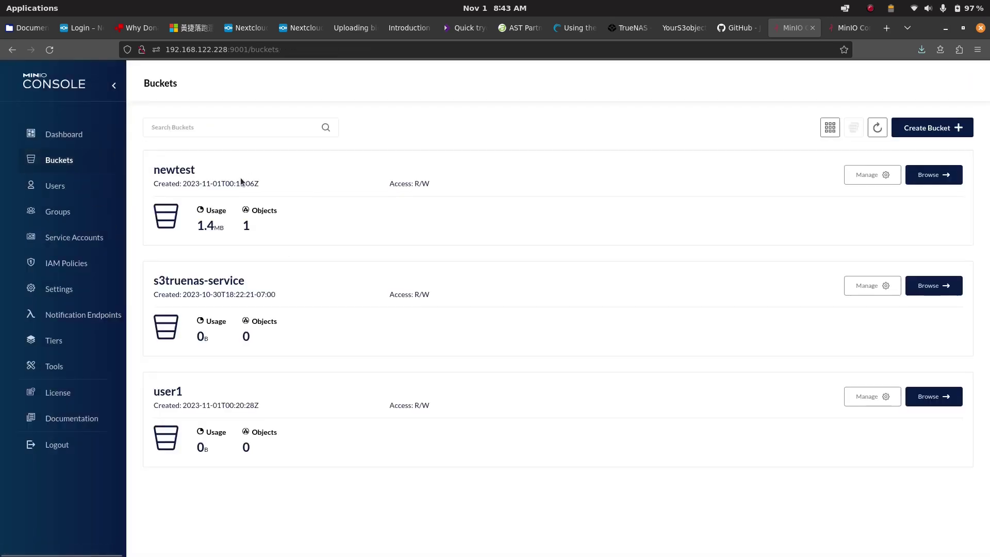
Step: Upload rain01.jpg from Pictures into the s3truenas-service bucket
left_click(919, 288)
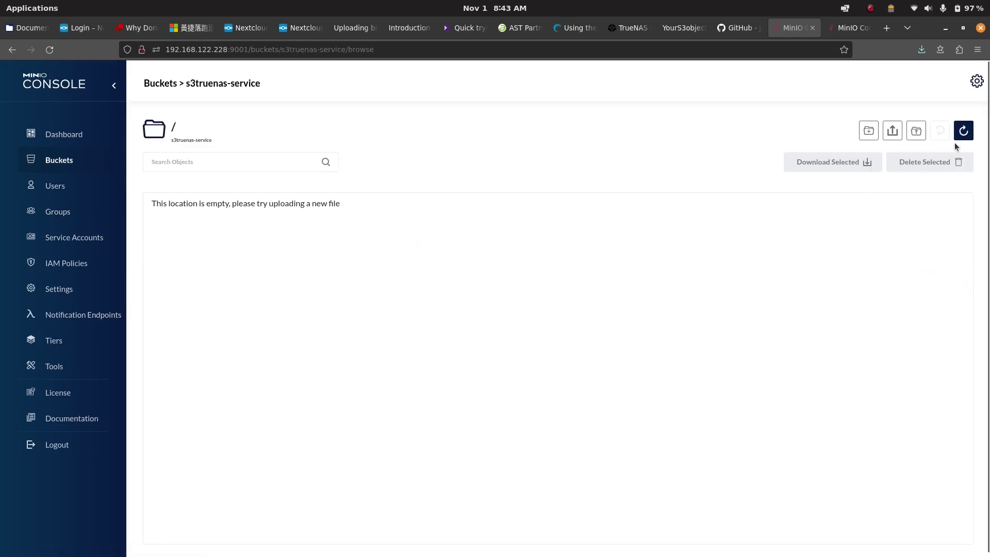
left_click(887, 129)
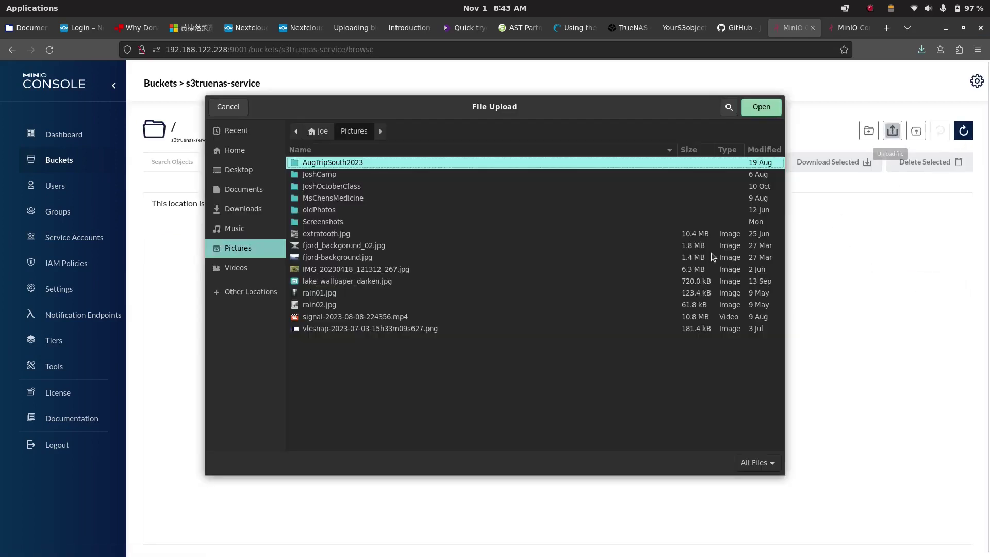
left_click(334, 292)
left_click(760, 107)
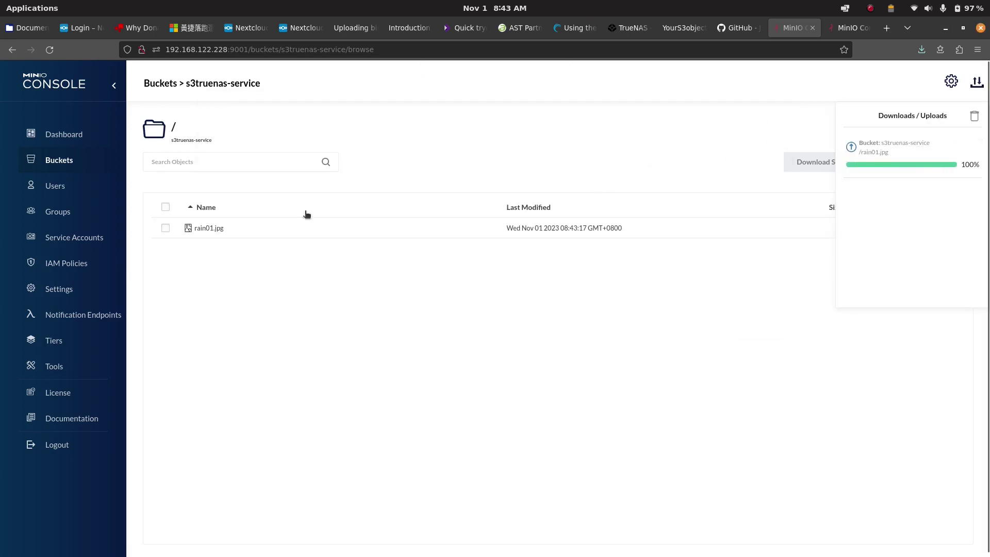
Step: Preview rain01.jpg and view its details, then return to the Buckets list
left_click(209, 228)
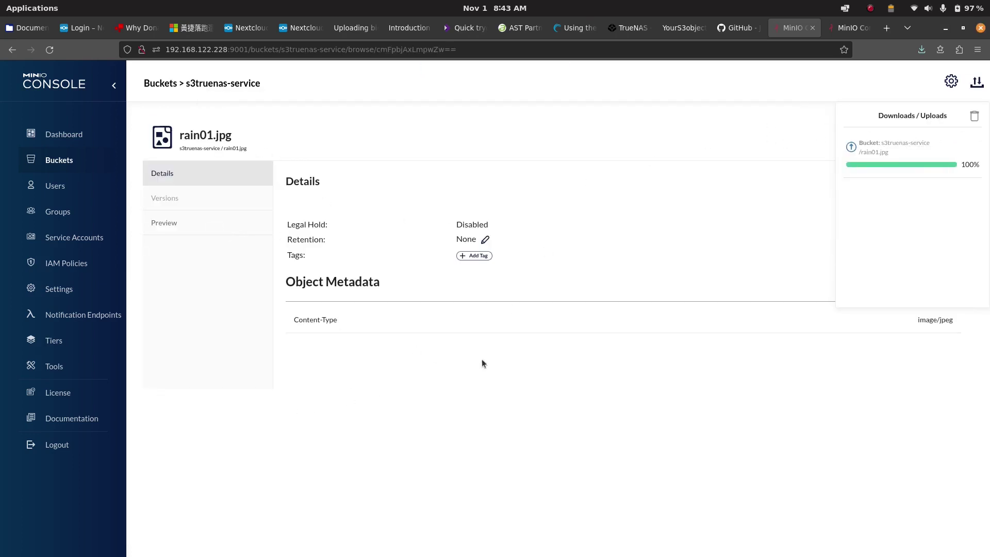
left_click(169, 221)
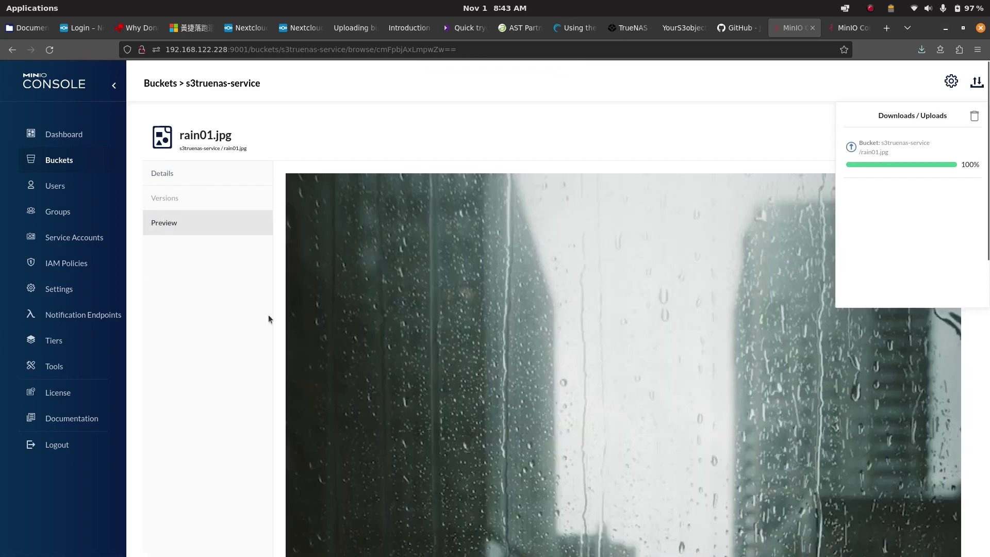
scroll(618, 309, "down", 5)
scroll(619, 323, "up", 5)
left_click(153, 169)
left_click(174, 77)
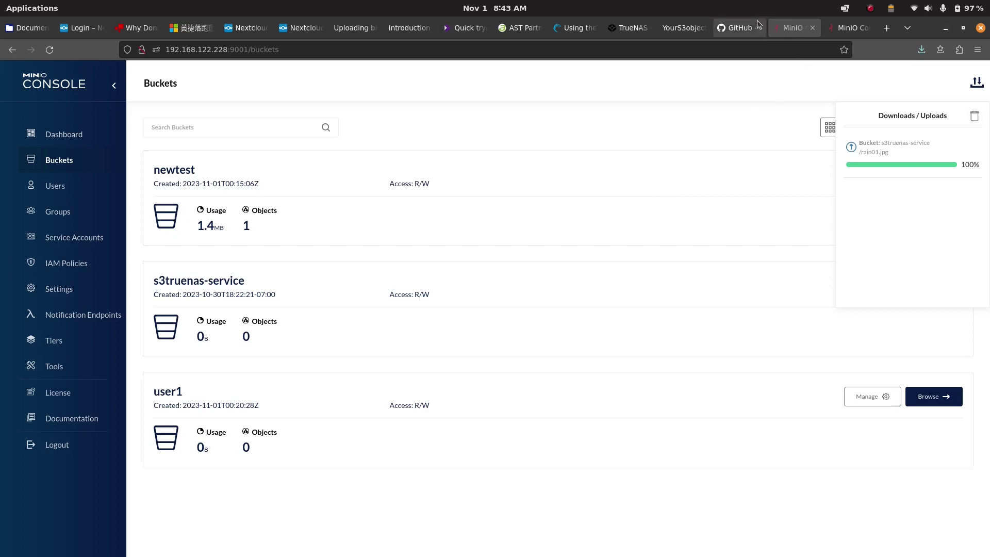
Step: Glance at the TrueNAS S3 settings, then open MinIO's Users list and clear the finished upload
left_click(630, 29)
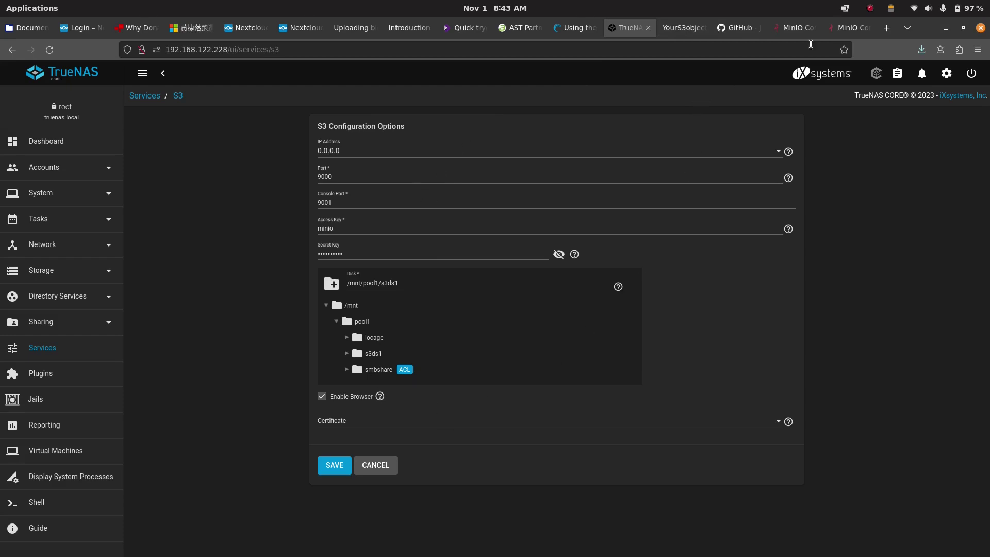
left_click(794, 27)
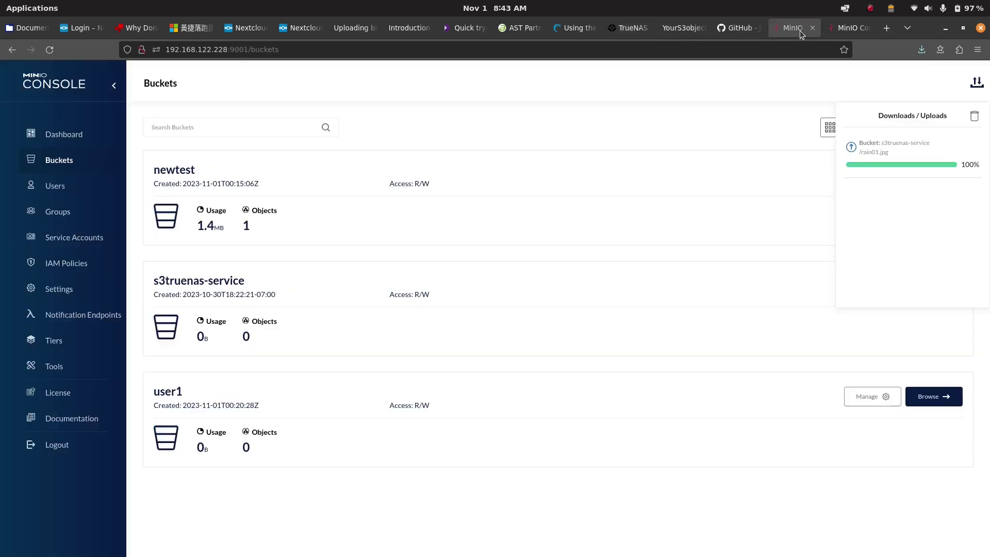
left_click(57, 187)
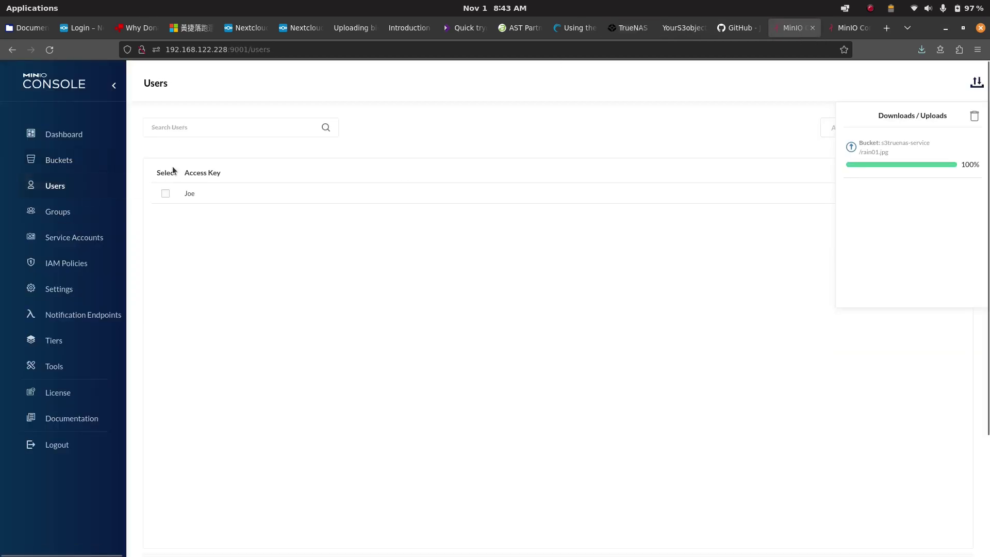
left_click(974, 116)
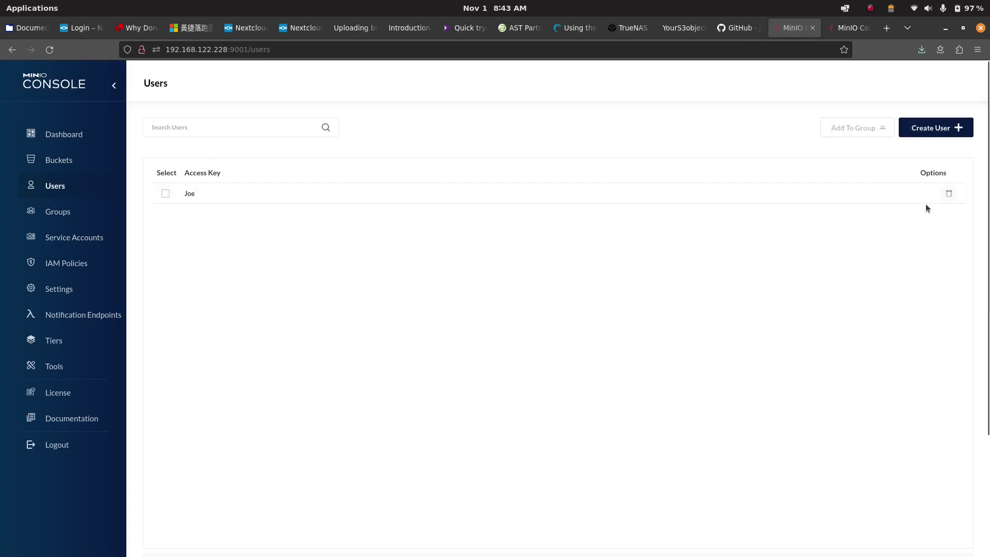
Step: Look over the Create User form, discard it unsaved, and show the Buckets list
left_click(940, 127)
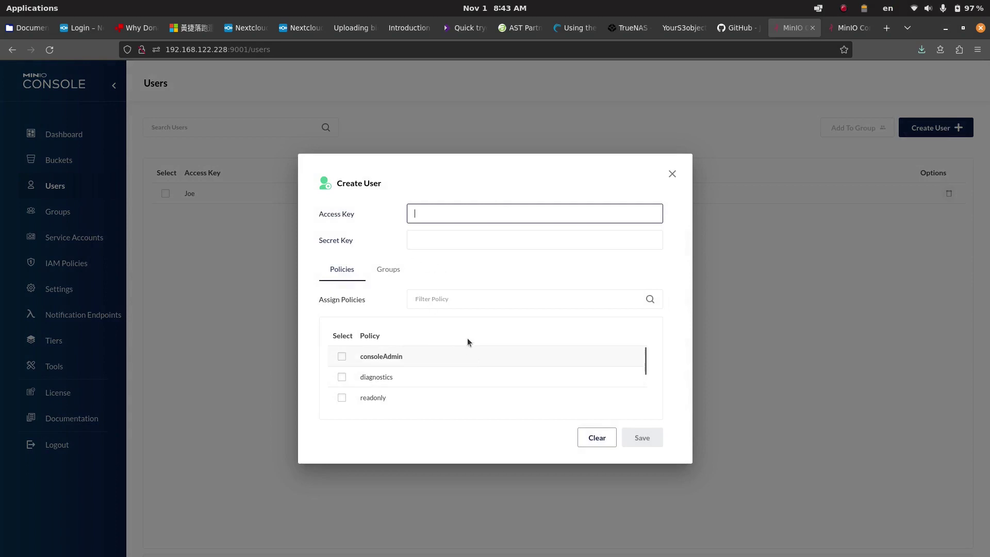
scroll(487, 370, "down", 2)
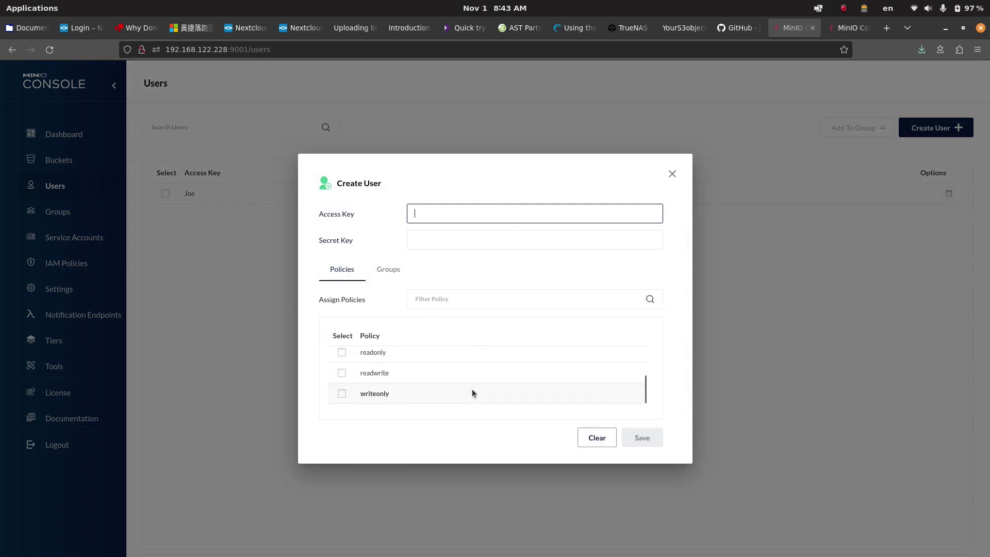
scroll(471, 392, "up", 2)
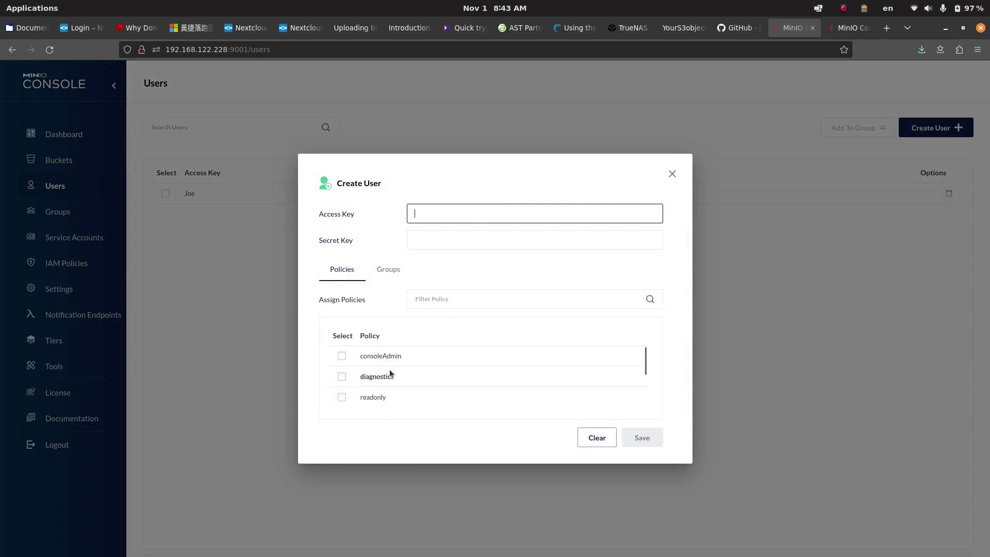
scroll(381, 366, "down", 2)
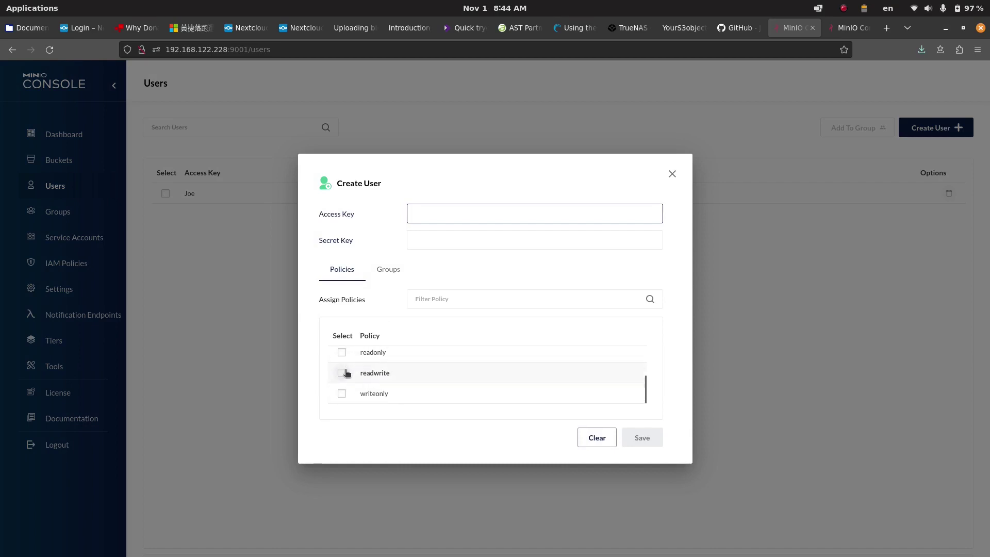
scroll(361, 379, "up", 2)
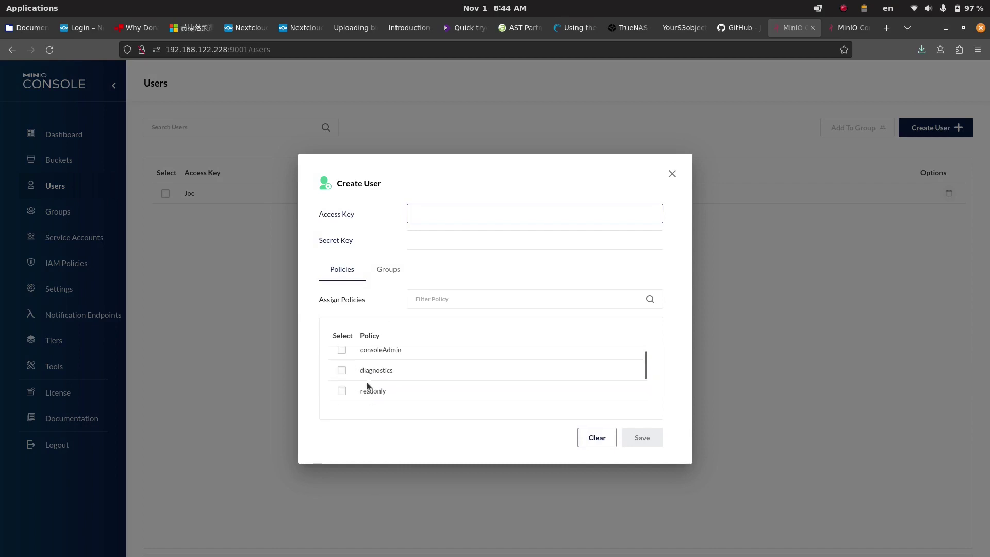
left_click(672, 174)
left_click(60, 160)
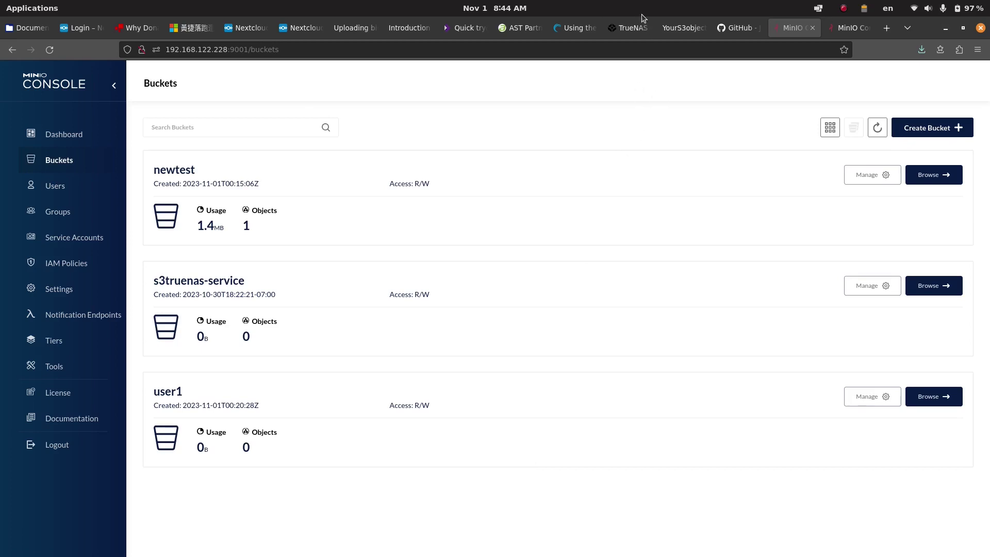
Step: Switch to TrueNAS and show the Jails list with LAMP, s3jail1 and testjail
left_click(630, 27)
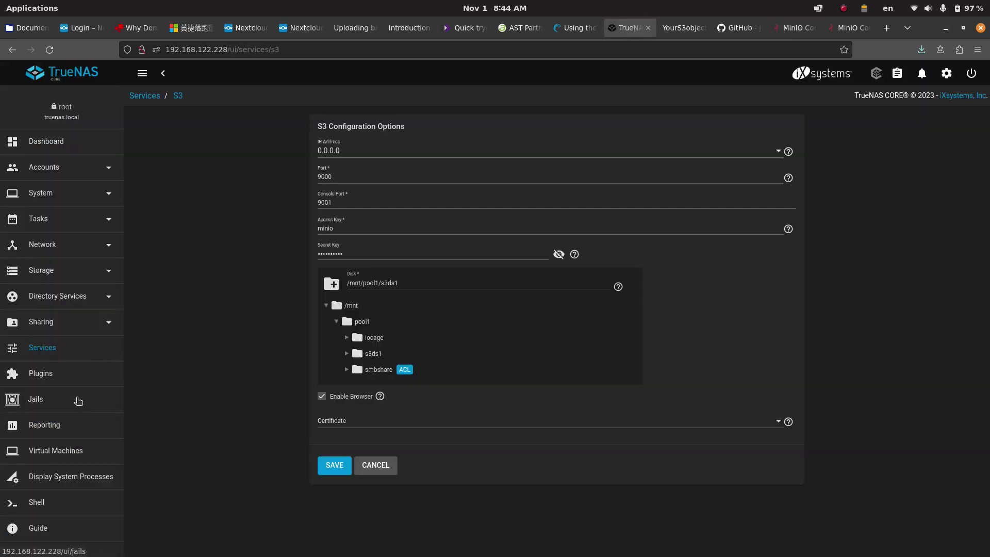
left_click(77, 399)
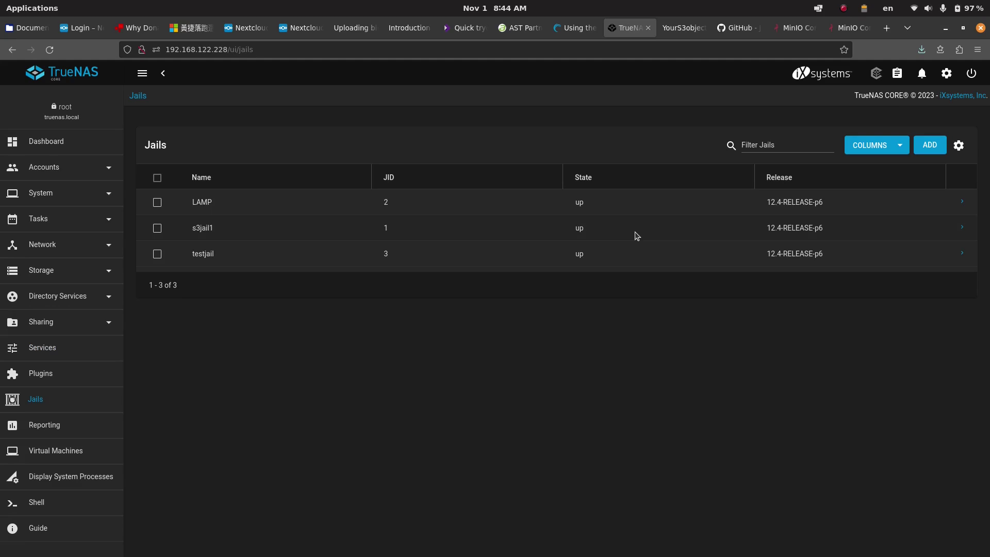
Step: Switch to the Your S3 Objects web app and highlight its page title
left_click(674, 30)
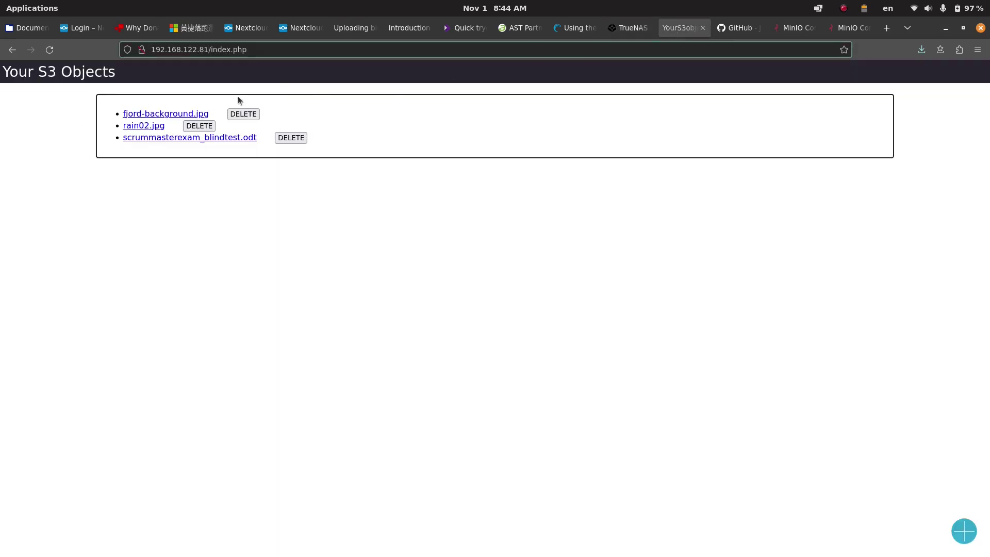
left_click_drag(8, 74, 165, 76)
left_click(165, 76)
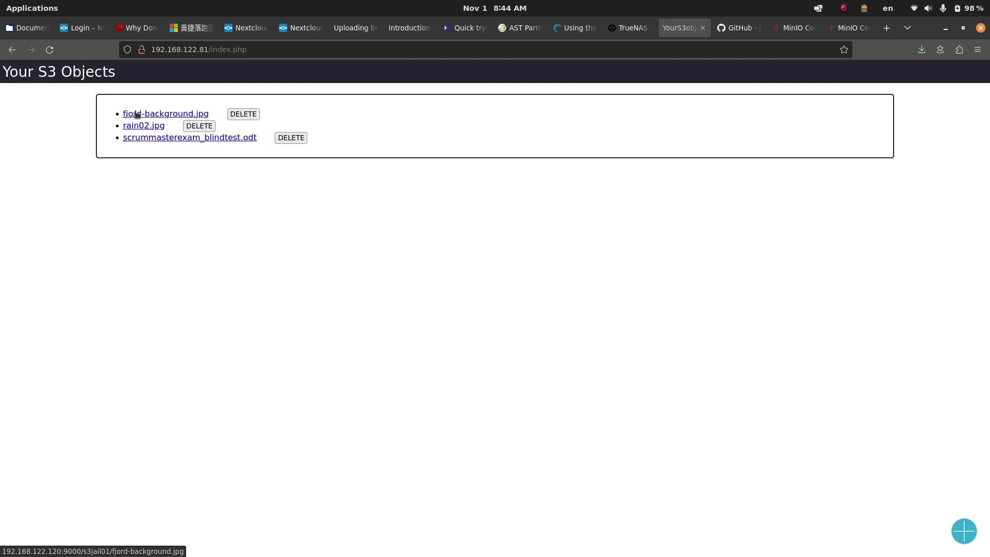
left_click(974, 542)
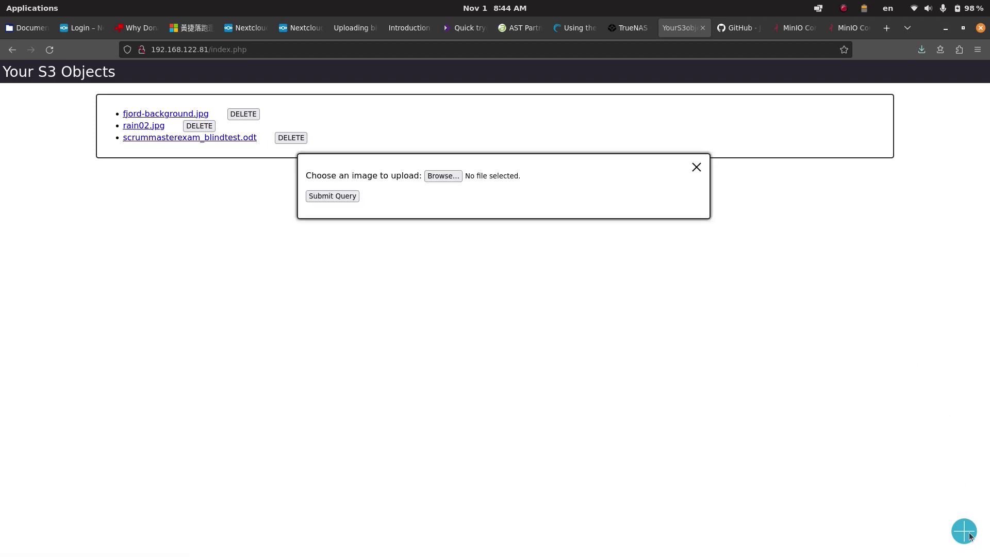
left_click(444, 177)
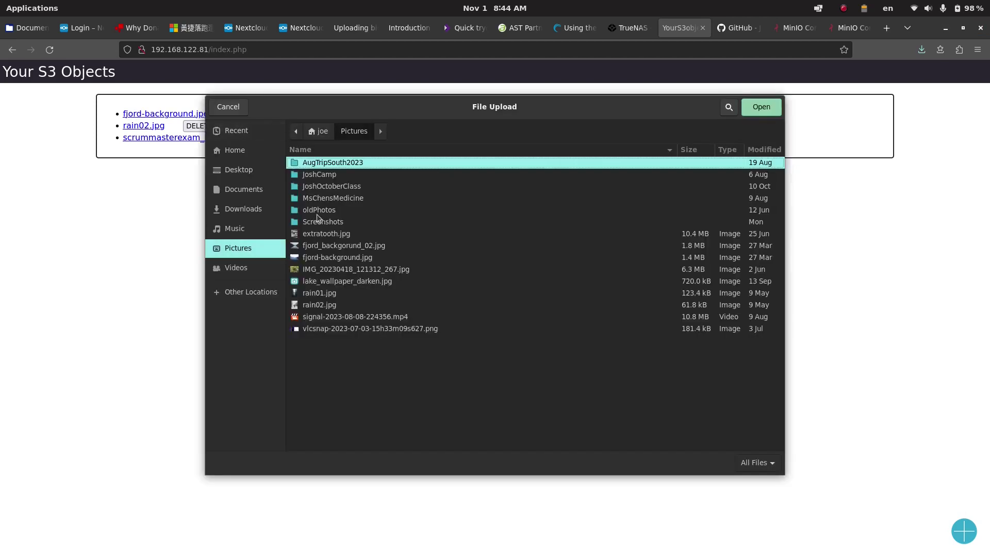
double_click(319, 222)
left_click(371, 175)
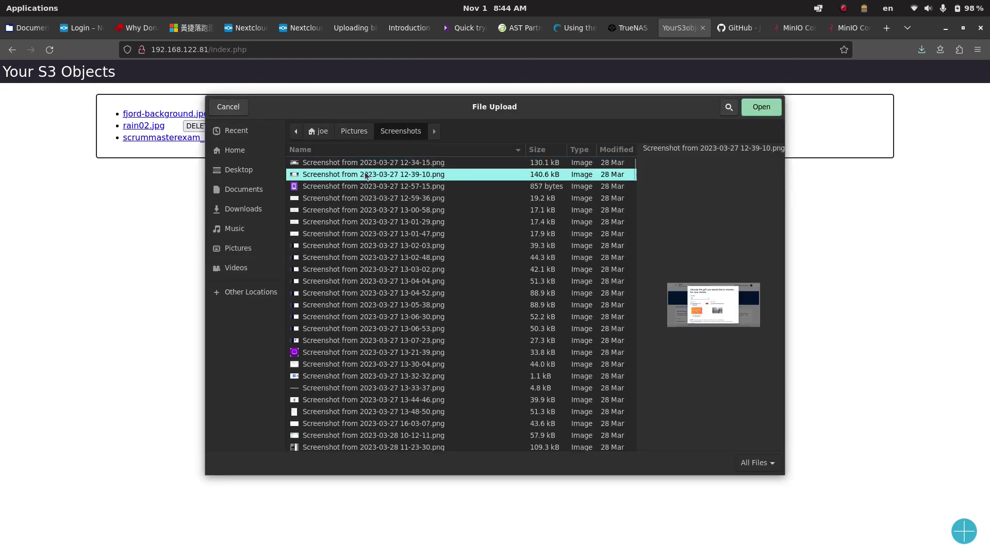
left_click(769, 108)
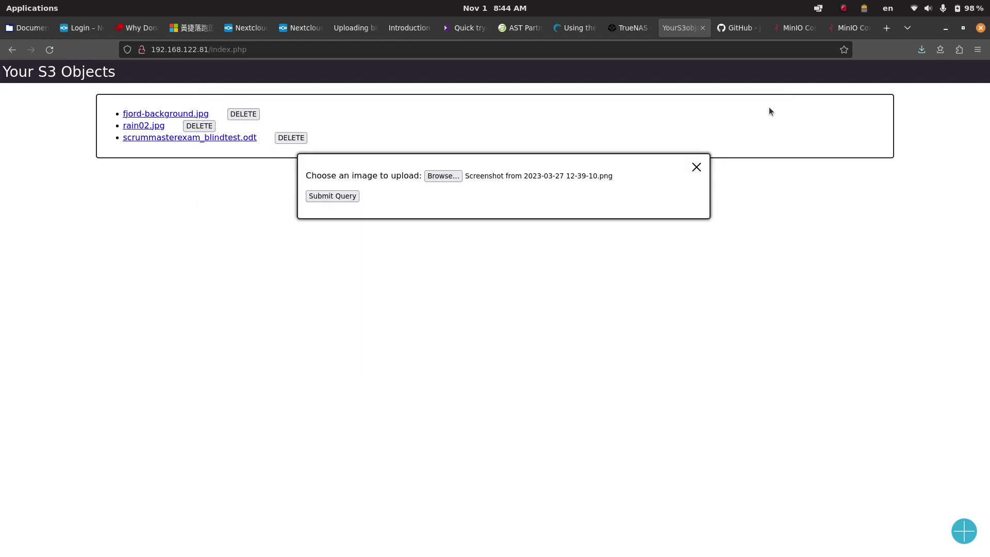
left_click(333, 195)
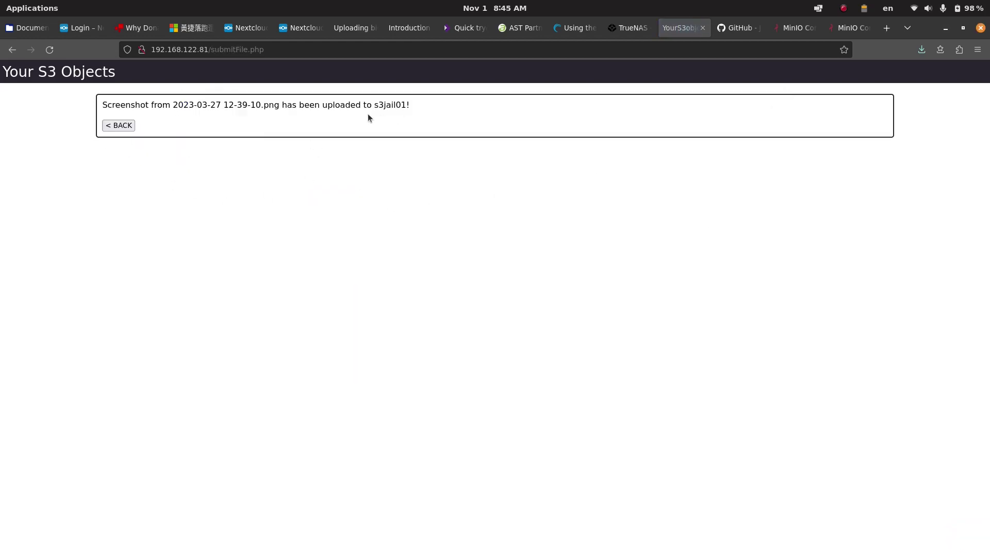
left_click(118, 126)
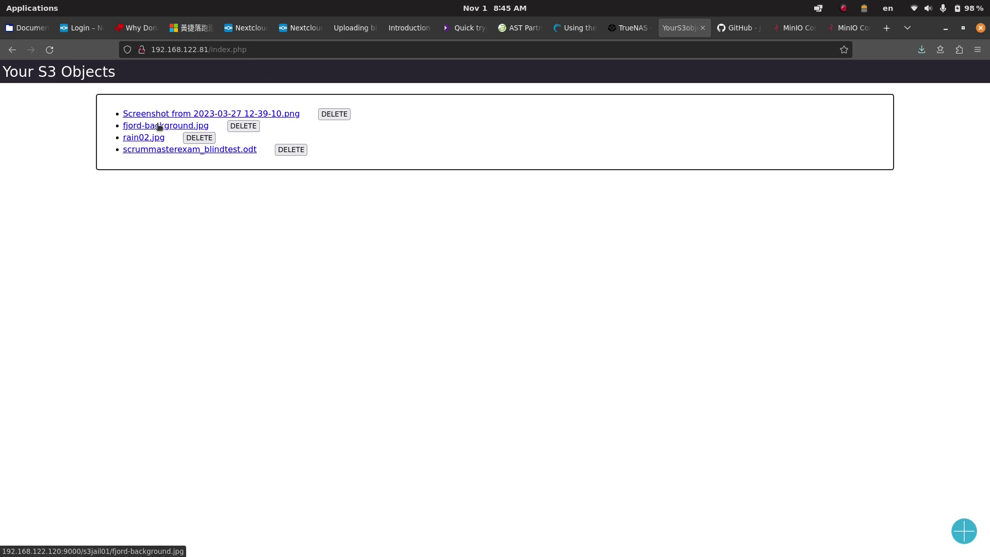
left_click(208, 114)
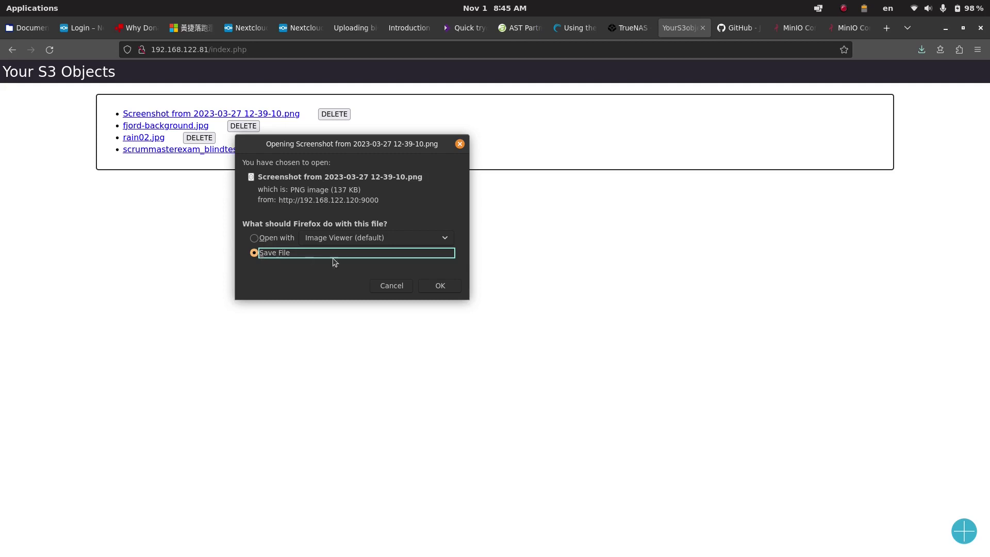
Step: Save the downloaded screenshot PNG into the Documents folder
left_click(441, 285)
left_click(248, 167)
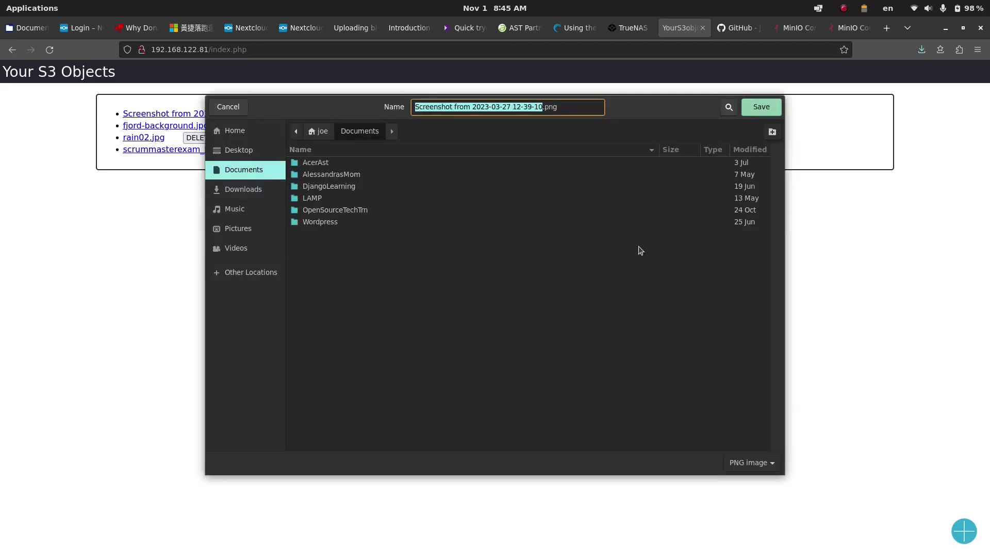
left_click(760, 107)
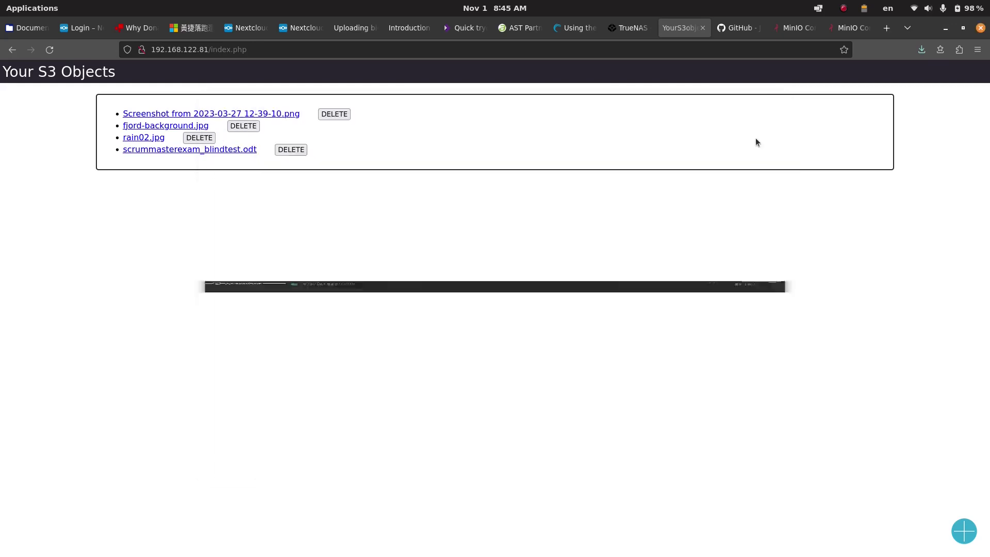
Step: Open the downloaded screenshot from its folder to verify it, then close the viewer and file manager
left_click(921, 50)
left_click(913, 78)
double_click(246, 361)
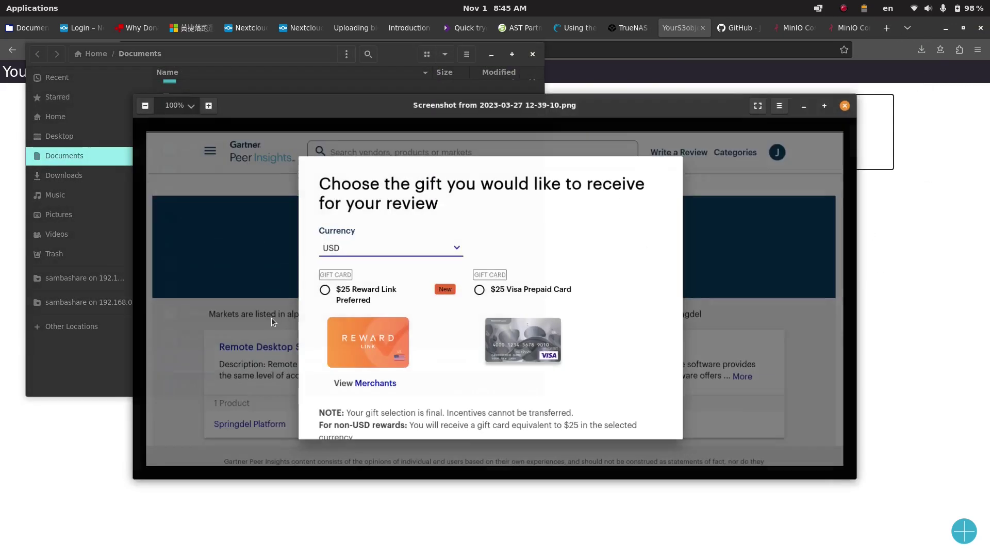
left_click(846, 103)
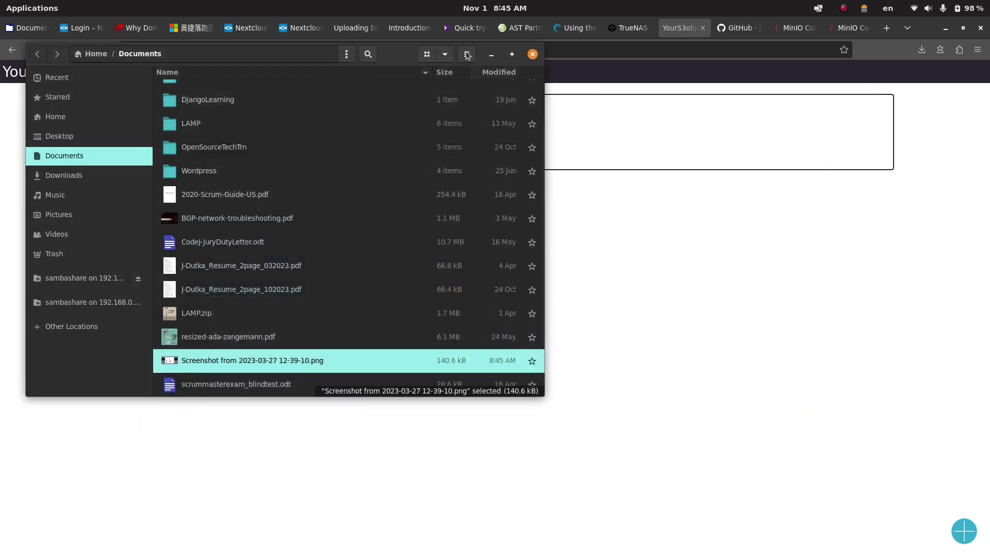
left_click(533, 54)
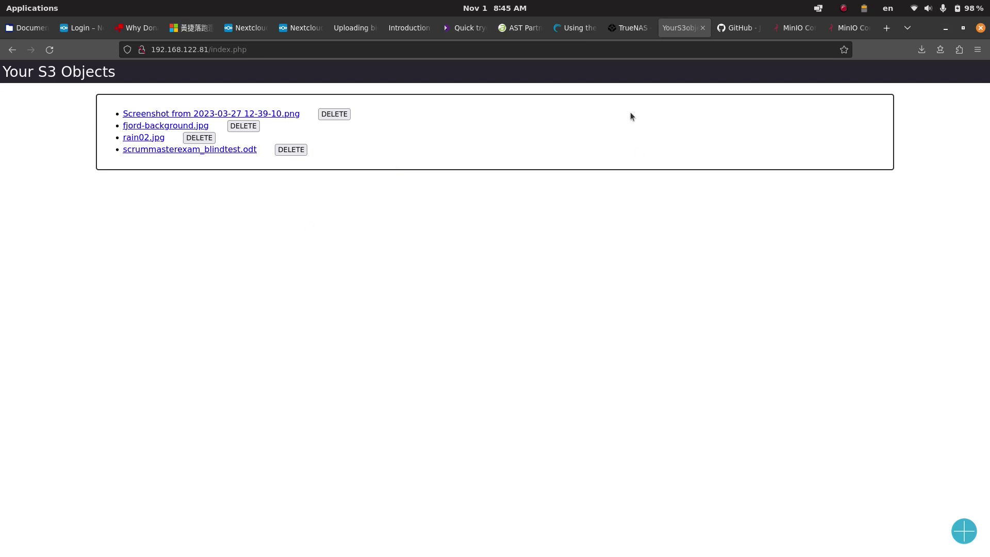
Step: Go to the yourS3objects GitHub README and scroll to 'Adjust S3 object store'
left_click(739, 28)
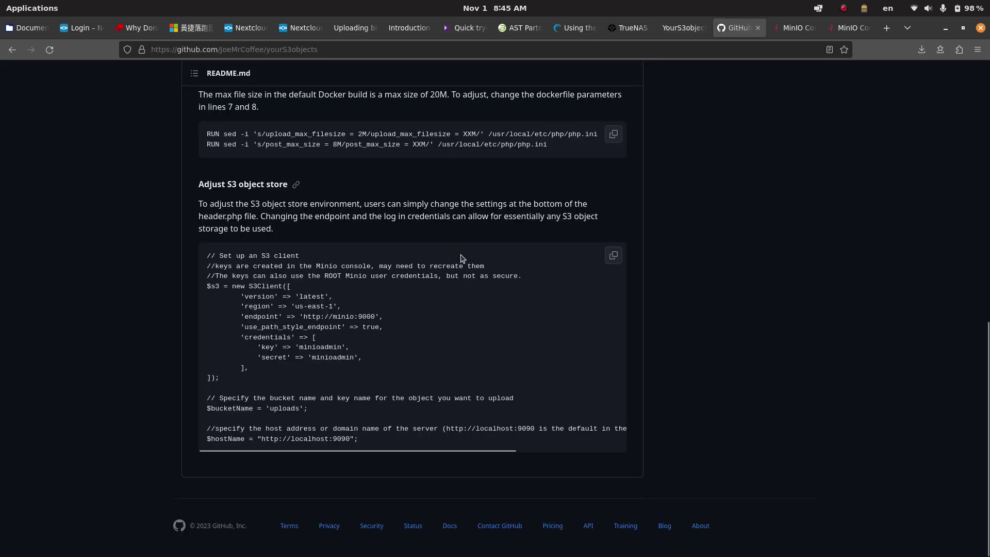
scroll(468, 227, "up", 15)
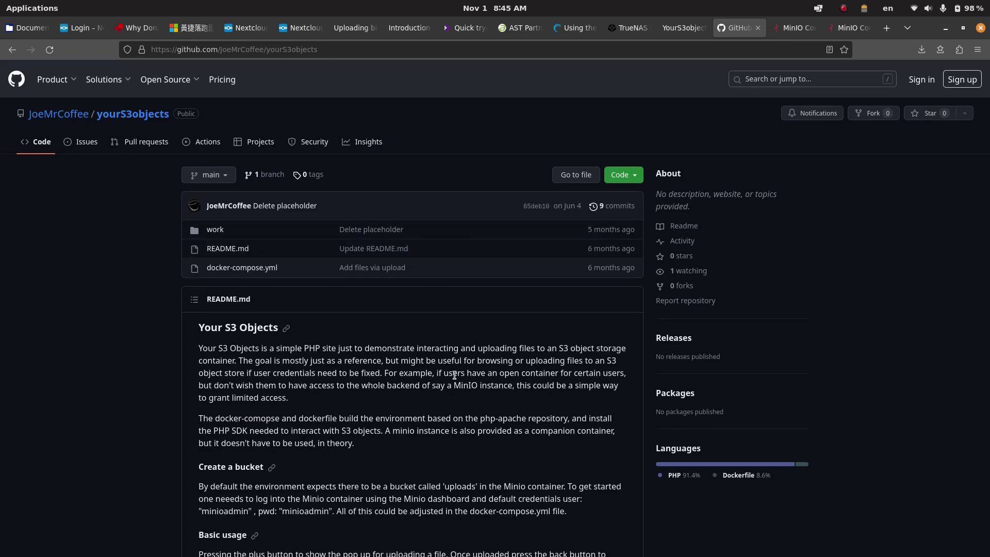
scroll(492, 458, "down", 5)
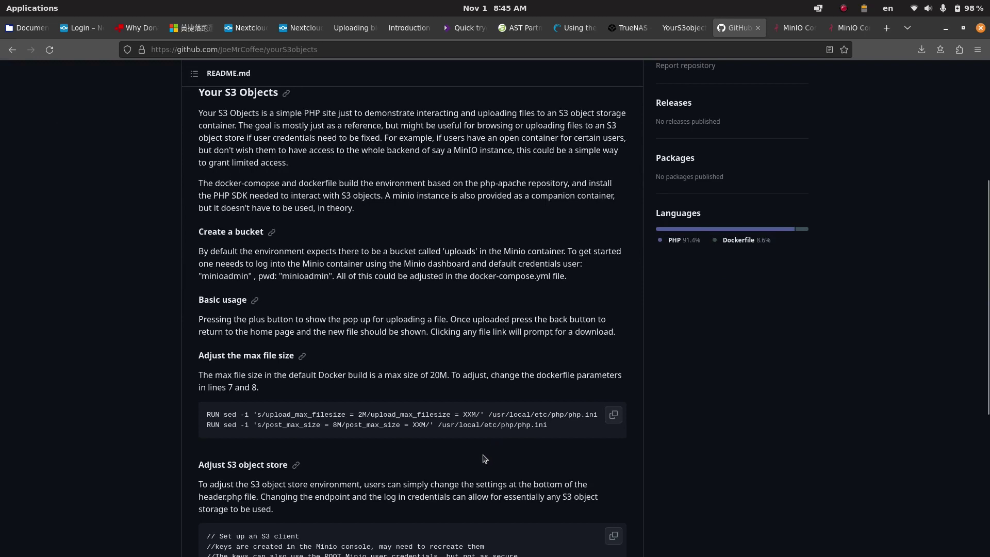
scroll(495, 449, "down", 4)
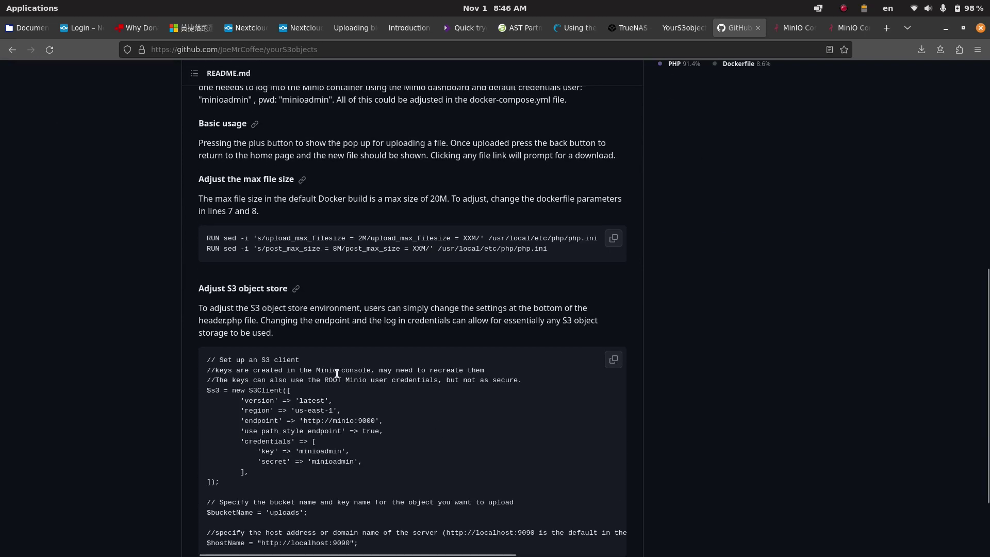
scroll(337, 373, "up", 1)
scroll(316, 416, "down", 3)
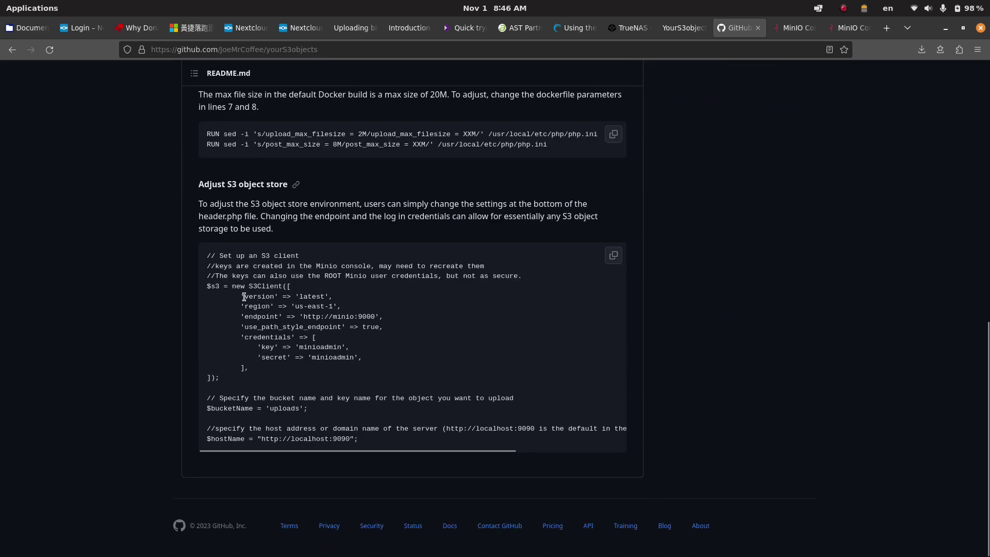
left_click_drag(257, 297, 386, 360)
left_click(385, 364)
left_click_drag(304, 316, 373, 313)
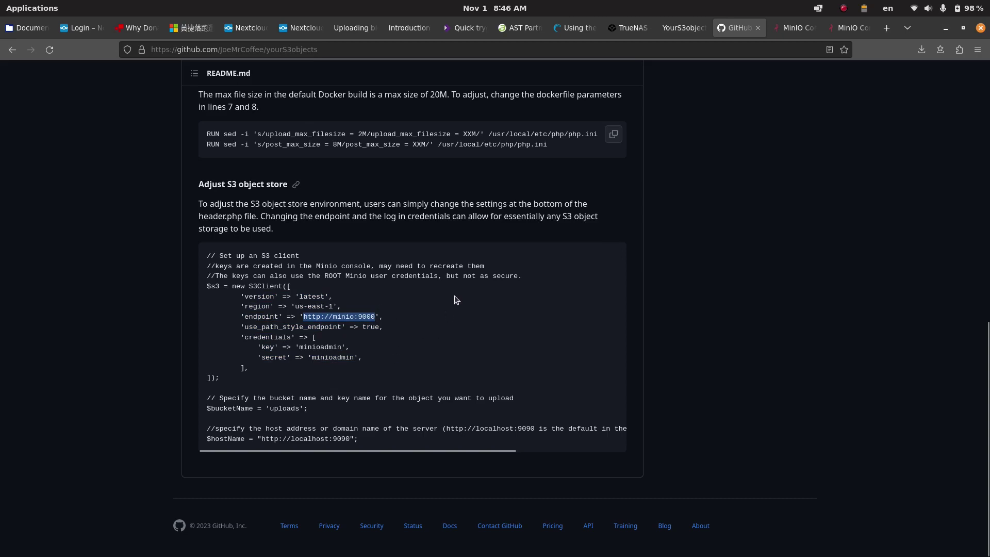
left_click(298, 357)
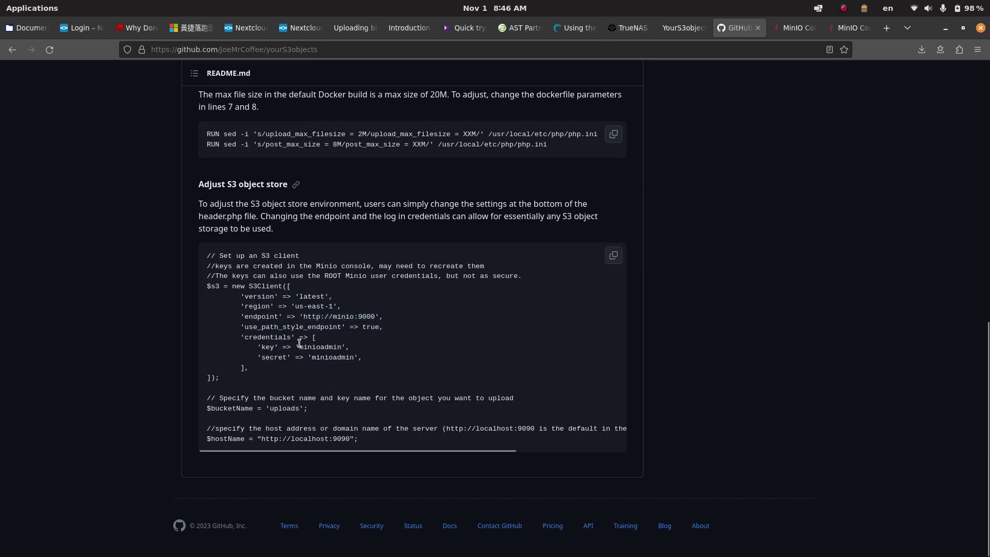
left_click_drag(296, 347, 378, 359)
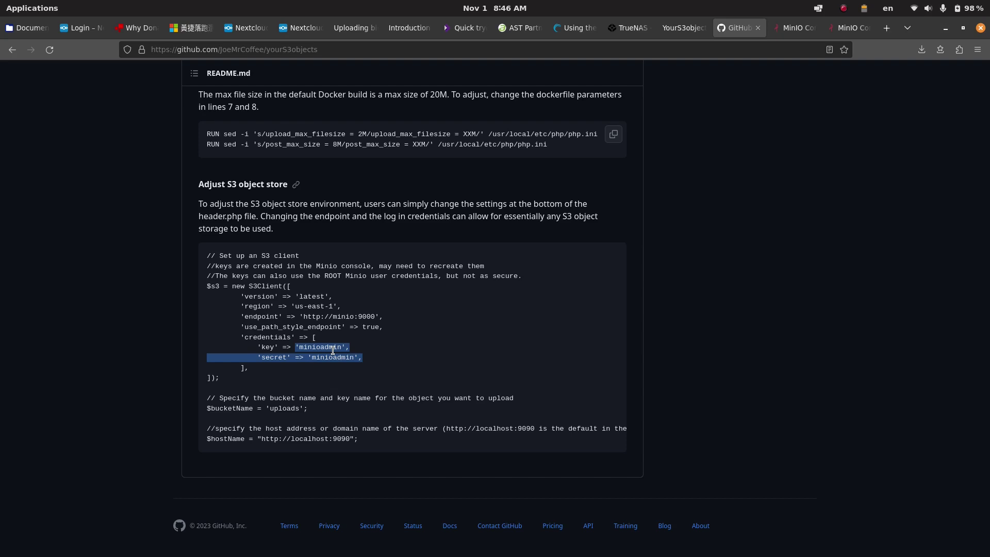
left_click_drag(232, 408, 322, 411)
left_click(322, 411)
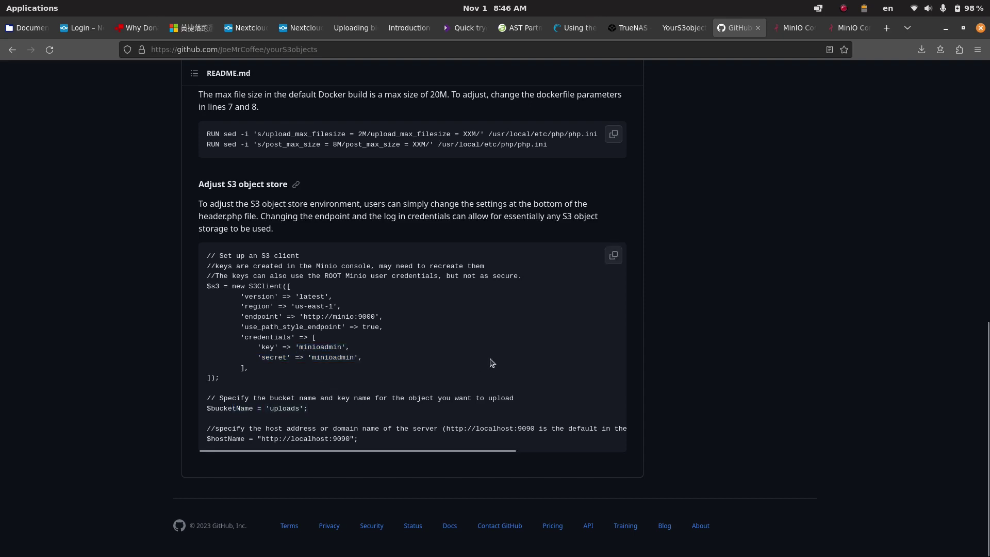
Step: Check the s3jail01 bucket now holds 4 objects in the second MinIO Console, then return to TrueNAS Jails
left_click(678, 29)
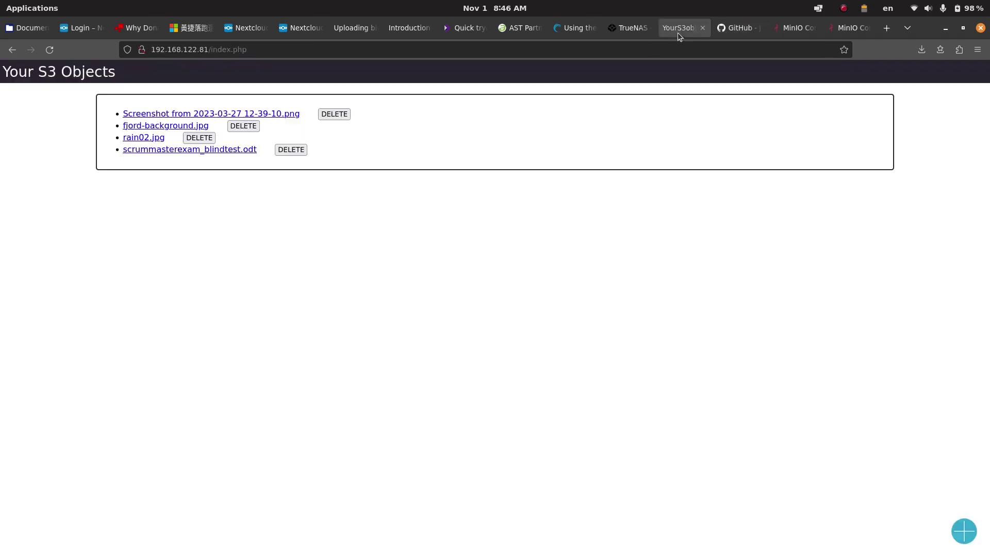
left_click(851, 28)
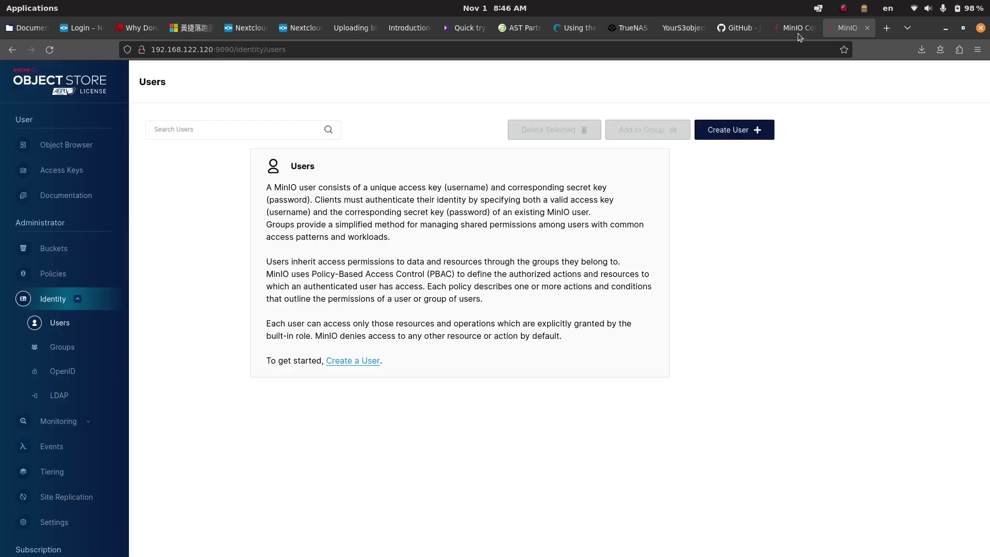
left_click(58, 249)
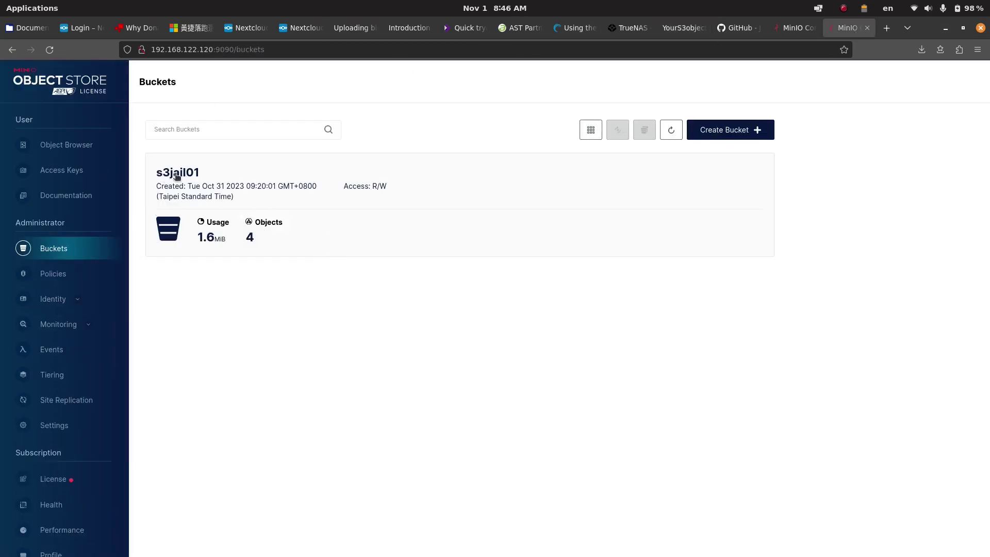
left_click(635, 29)
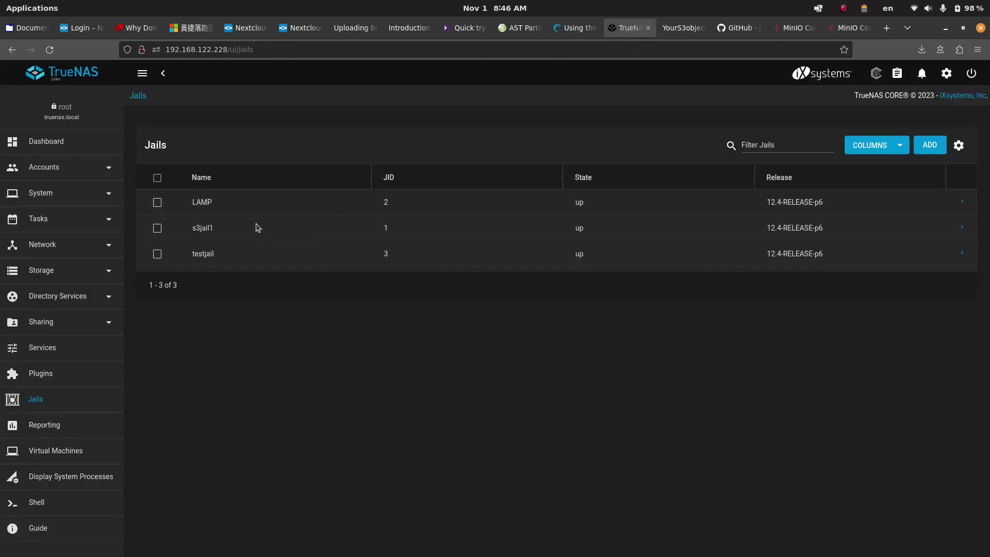
Step: In the LAMP jail shell, print header.php from /usr/local/www/apache24/data/
left_click(962, 202)
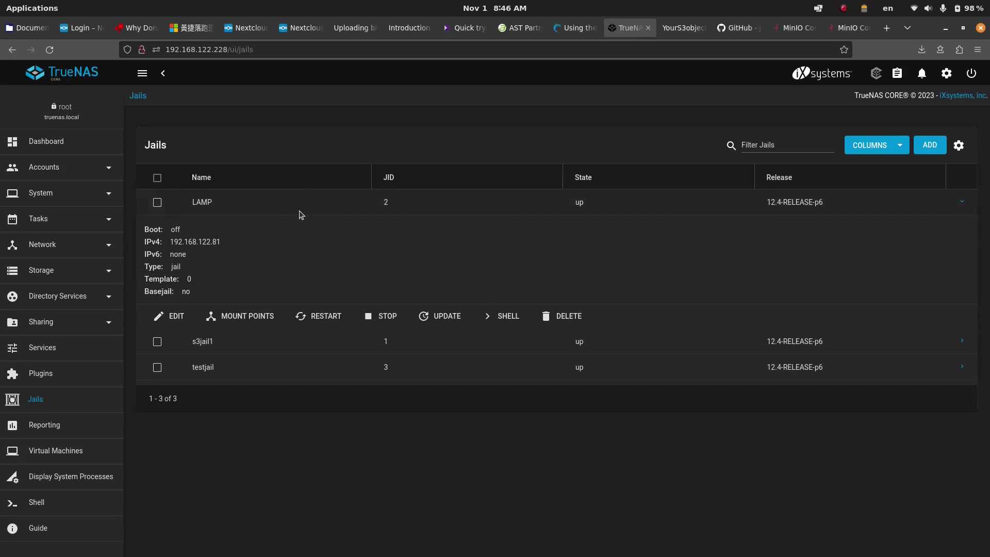
left_click(519, 315)
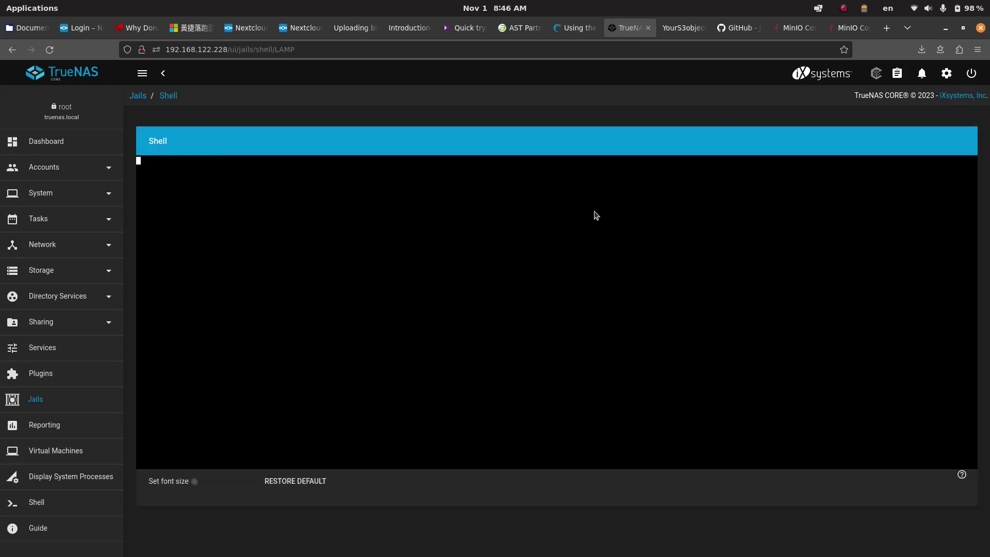
type("cd /")
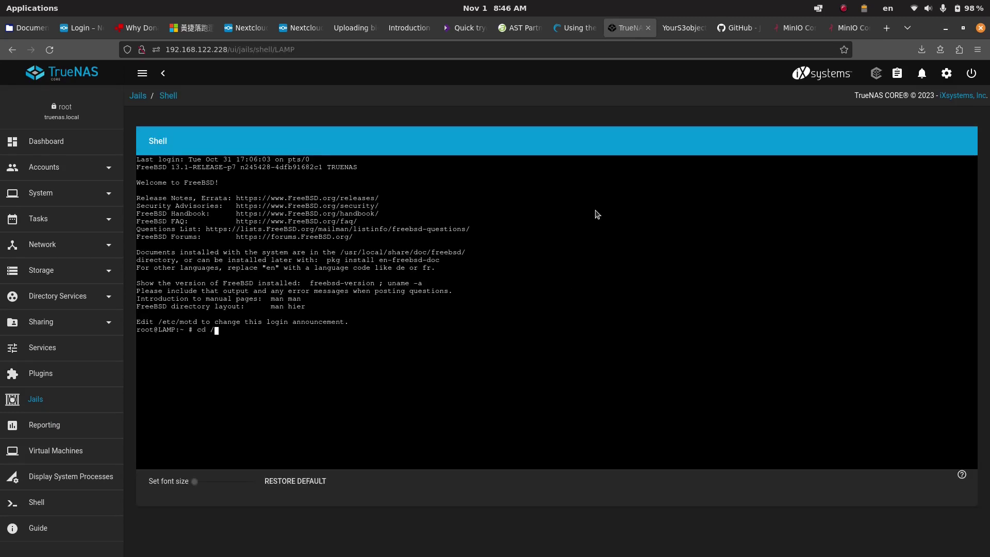
type("usr/local/www/apache24/data/")
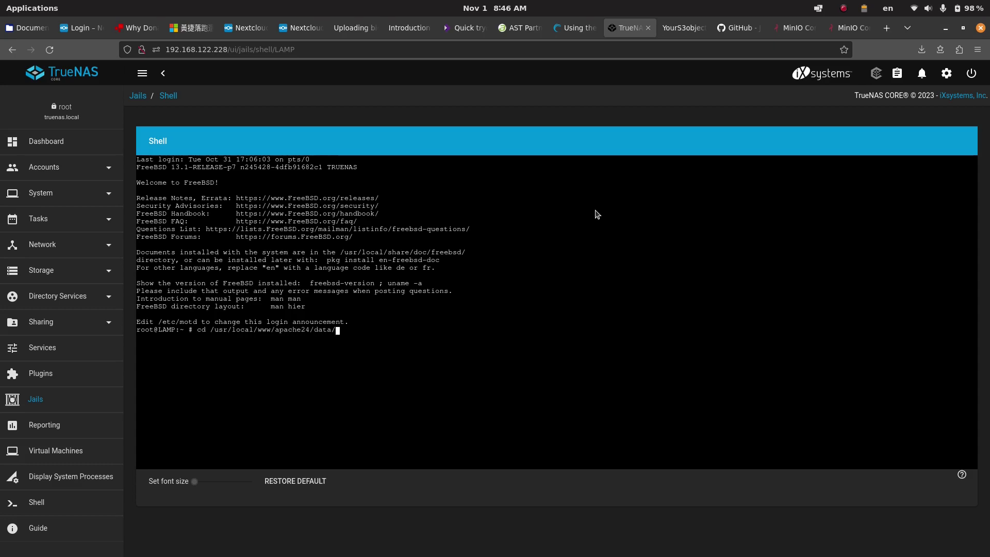
key("Return")
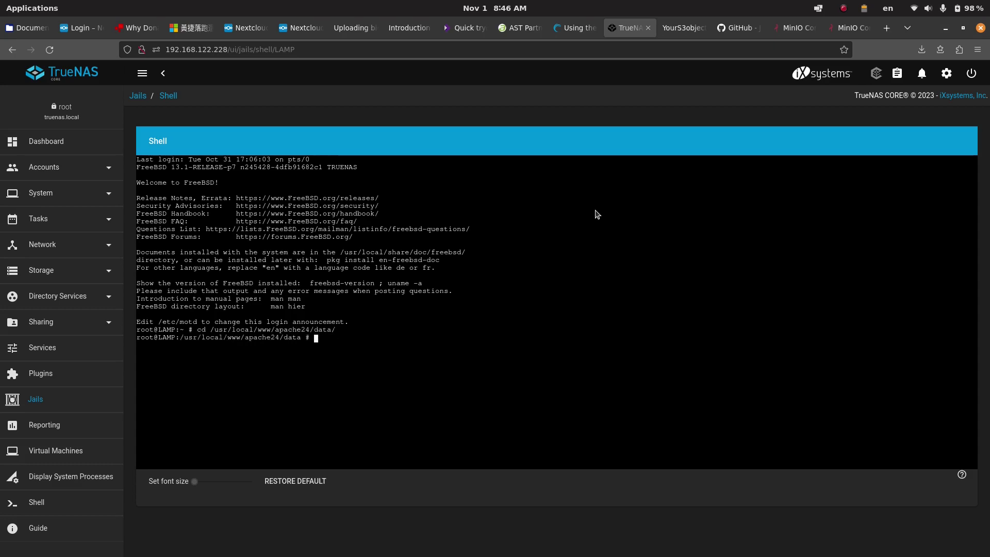
type("cat header.php")
key("Return")
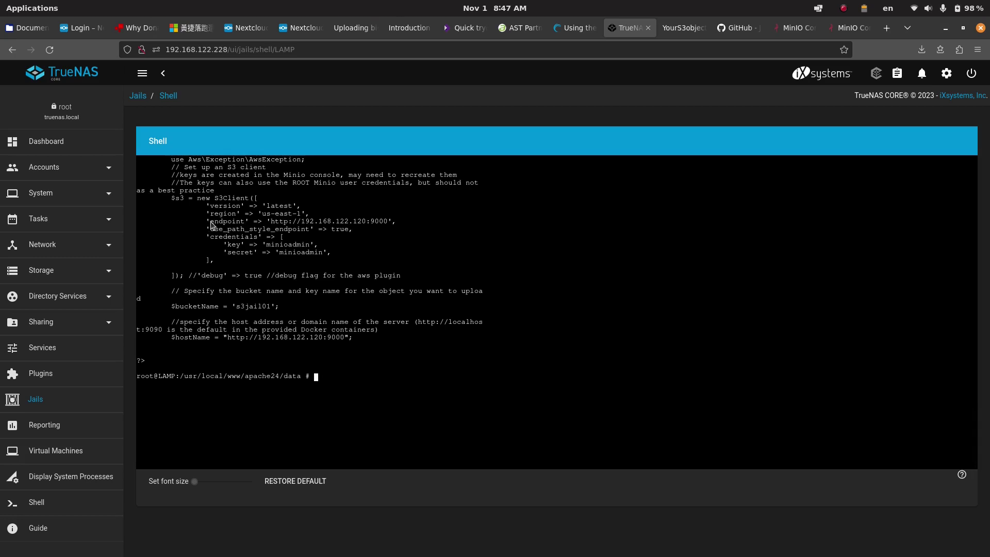
Step: Highlight the MinIO endpoint, access credentials and s3jail01 bucketName lines in header.php
left_click_drag(410, 226, 268, 226)
left_click(281, 251)
left_click_drag(249, 245, 332, 262)
left_click(332, 262)
left_click_drag(171, 305, 286, 311)
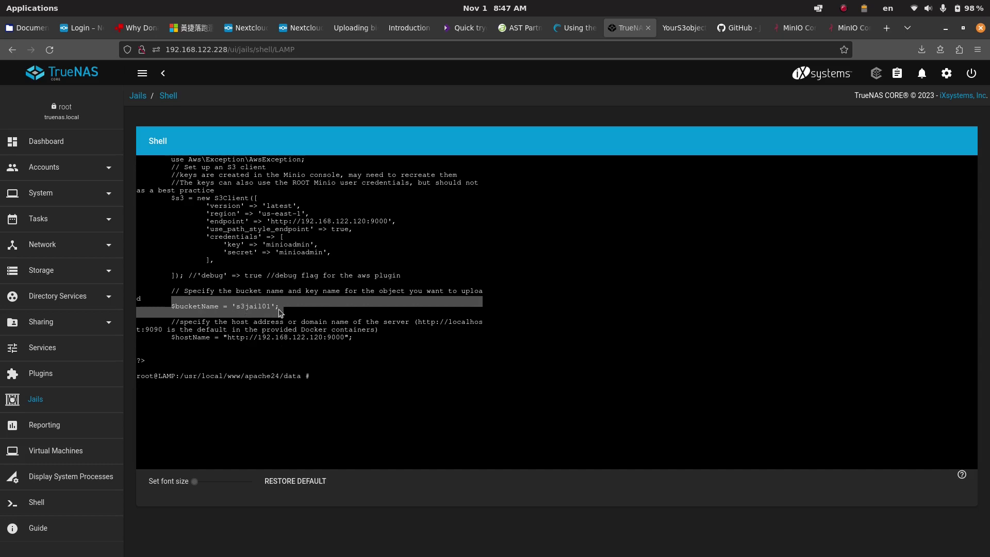
left_click(842, 32)
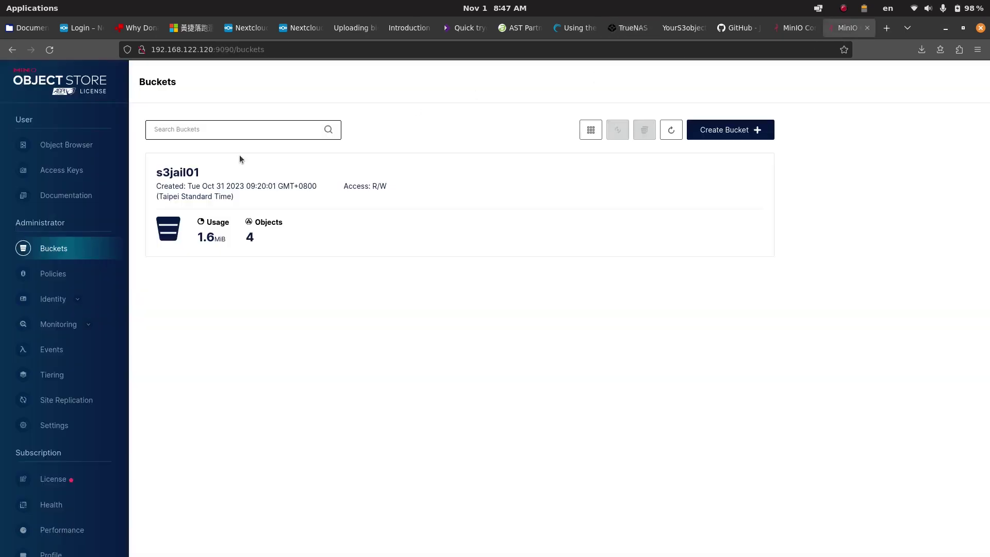
left_click(217, 178)
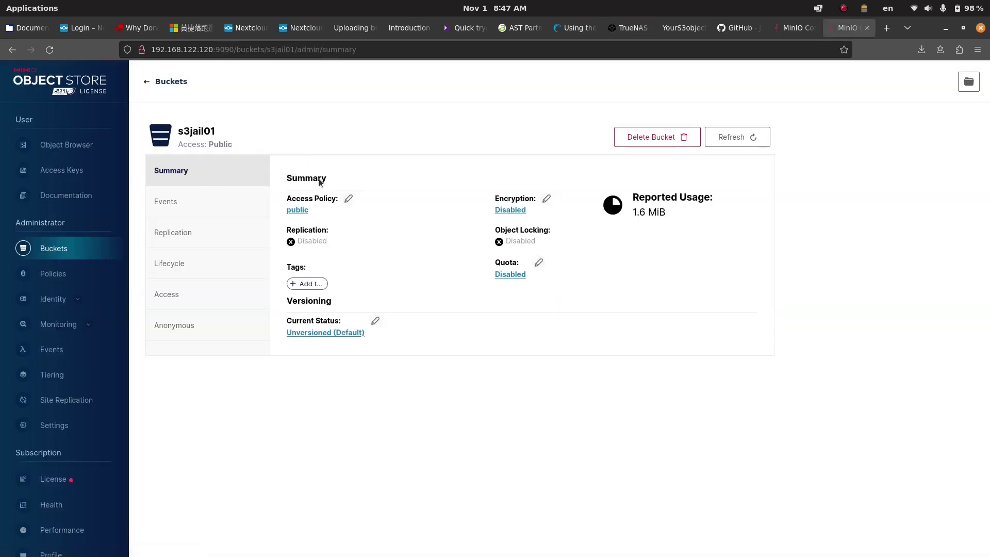
left_click(67, 145)
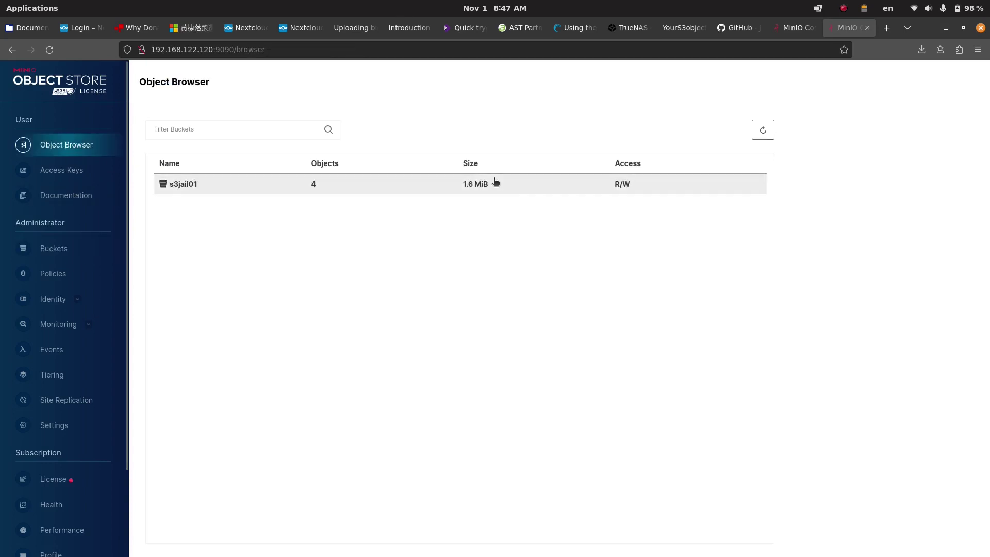
left_click(515, 187)
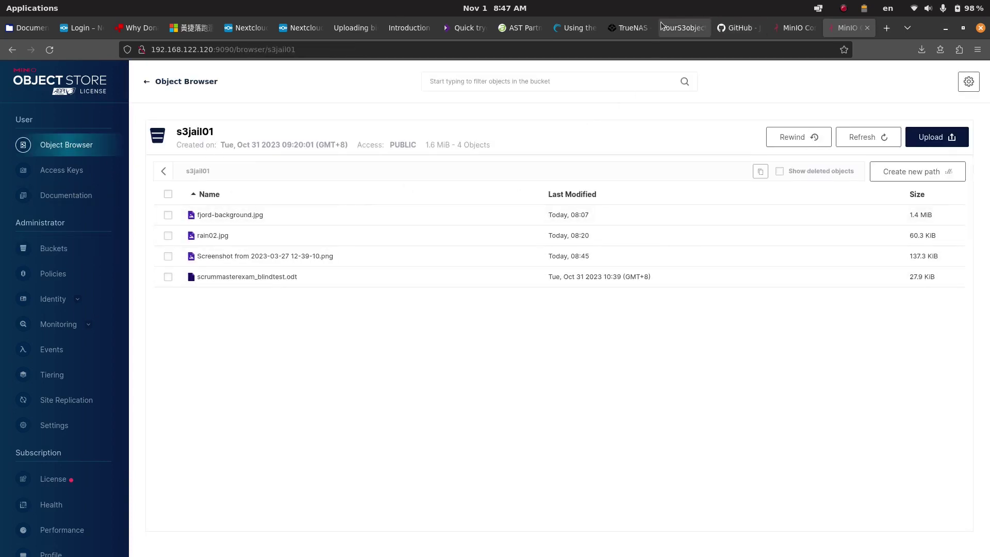
left_click(676, 28)
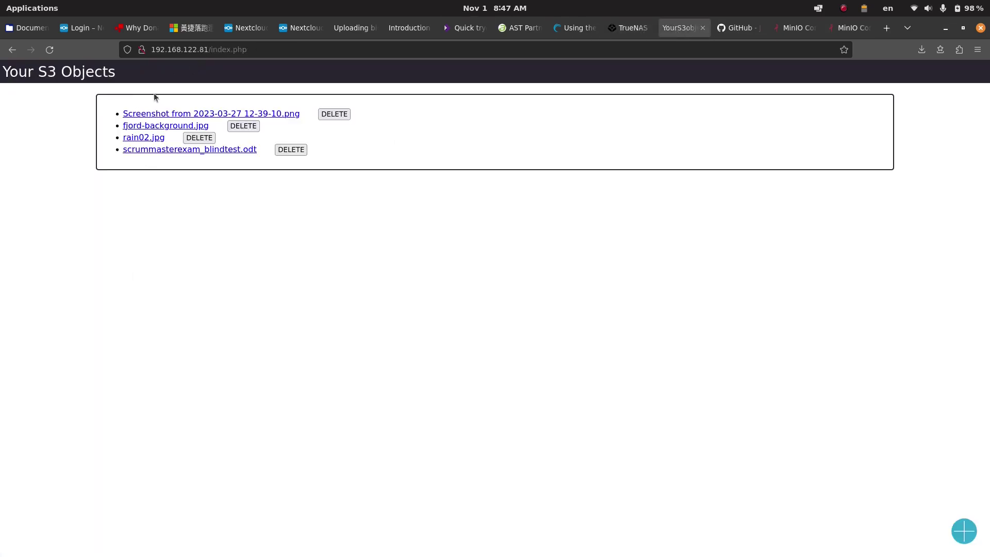
Step: Clear the shell's bucketName highlight and bring up the Your S3 Objects page listing four files
left_click(641, 30)
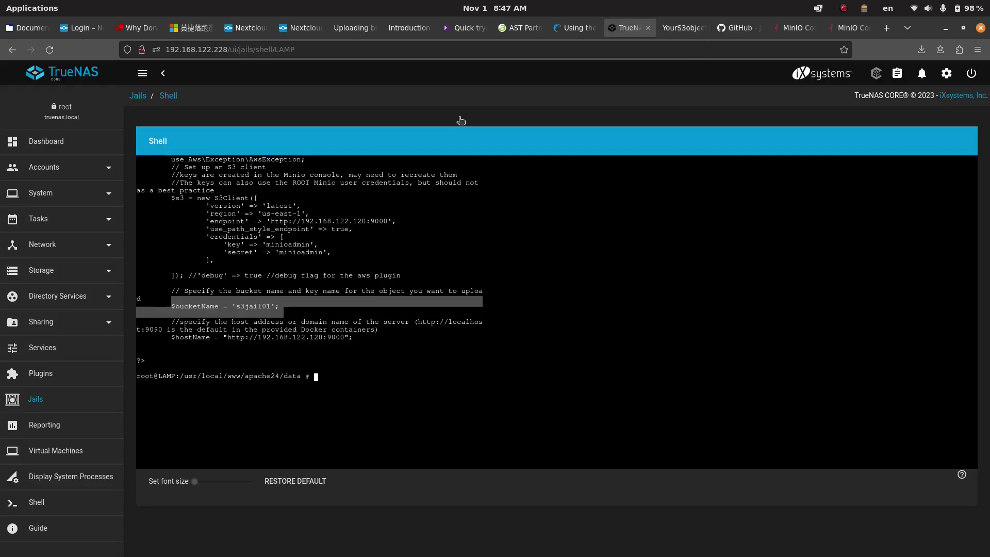
left_click(312, 320)
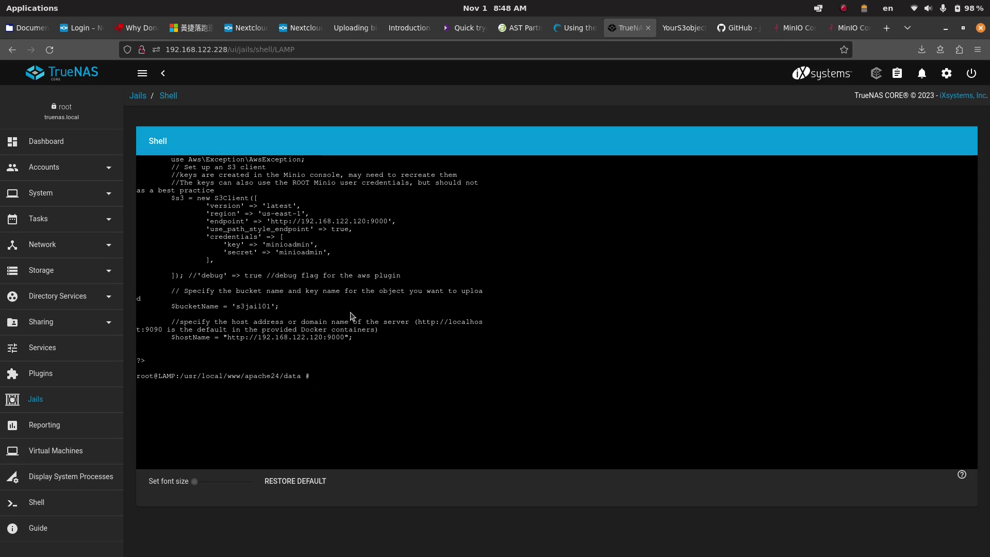
left_click(694, 30)
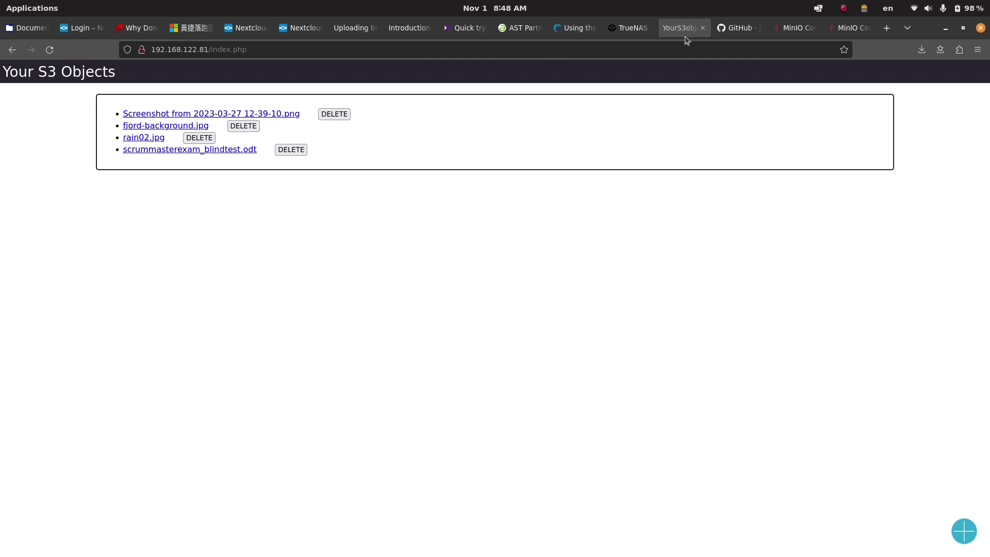
Step: Return to the Jails list and expand s3jail1's details
left_click(796, 36)
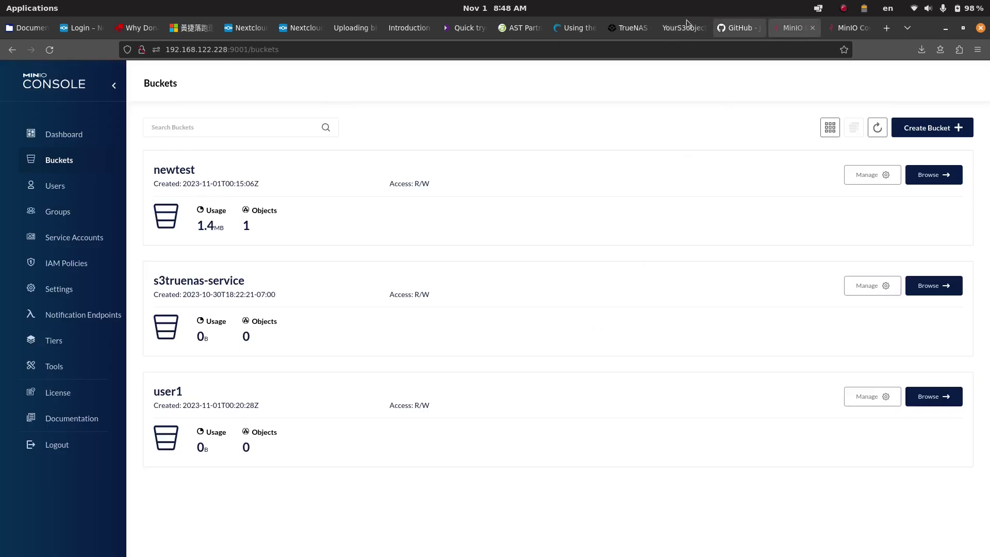
left_click(629, 27)
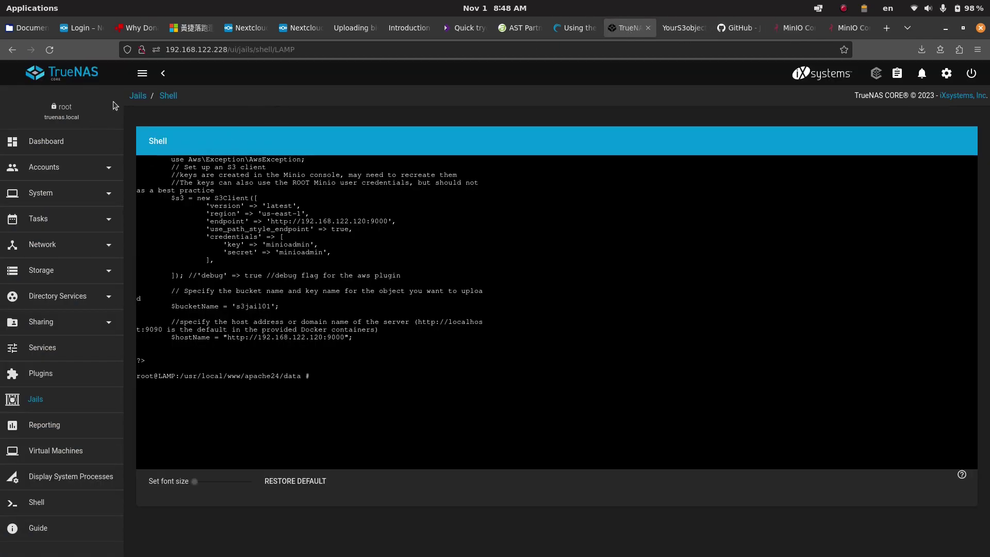
left_click(56, 400)
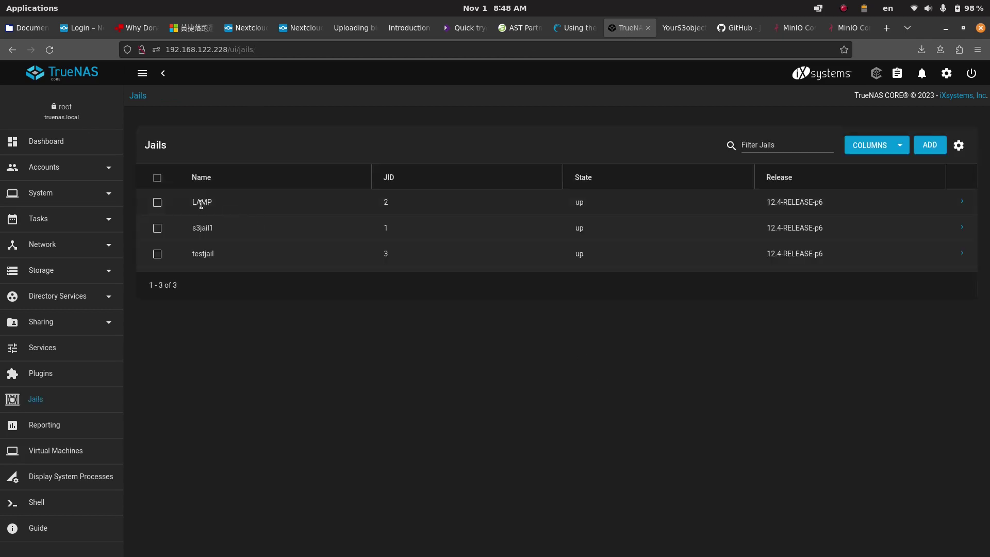
left_click(962, 227)
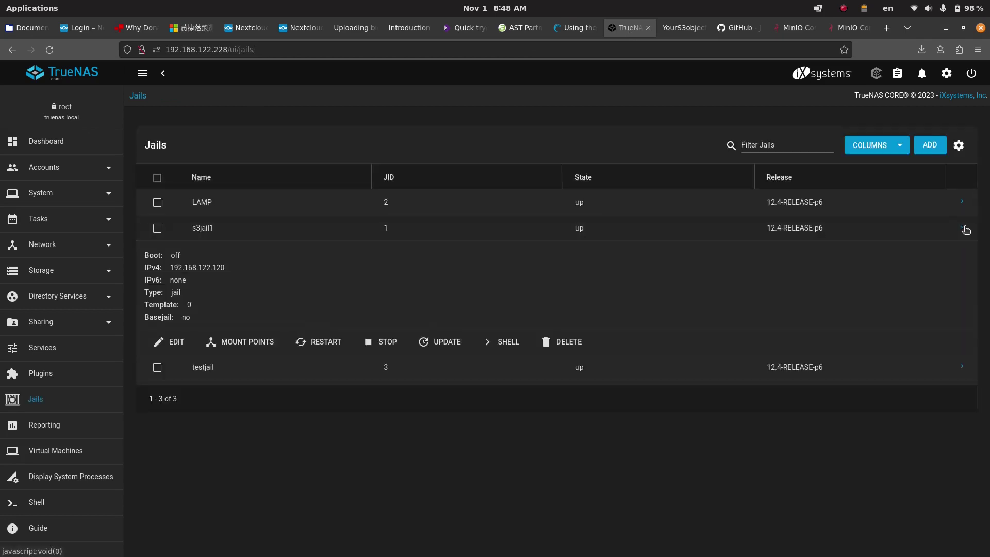
double_click(213, 227)
left_click(227, 230)
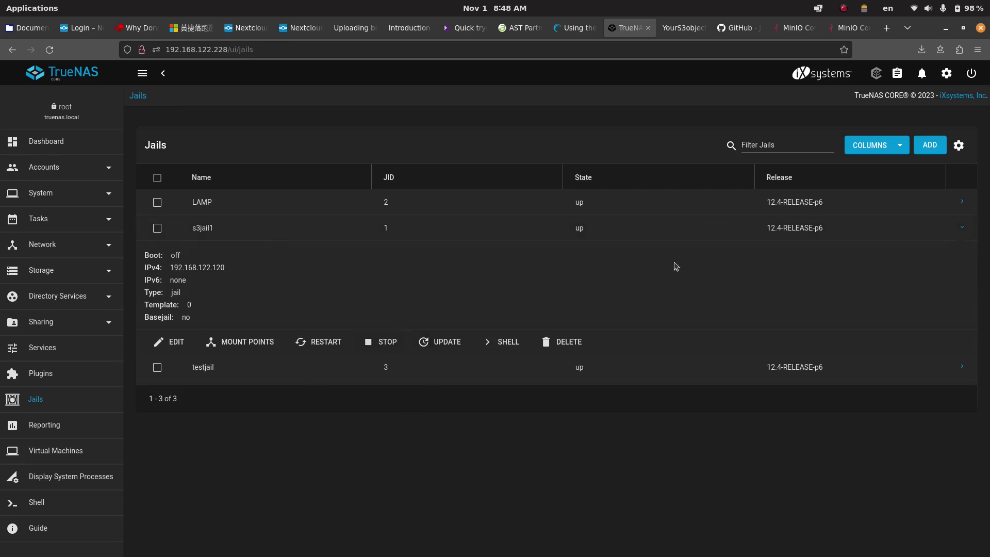
Step: Match the MinIO console URL's IP with s3jail1's IPv4 192.168.122.120
left_click(848, 27)
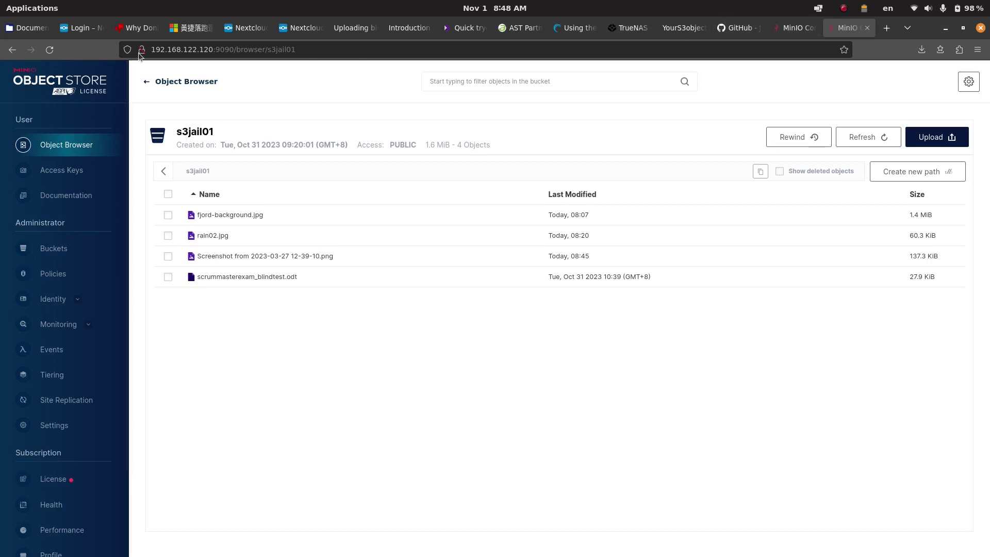
left_click(155, 50)
left_click(155, 50)
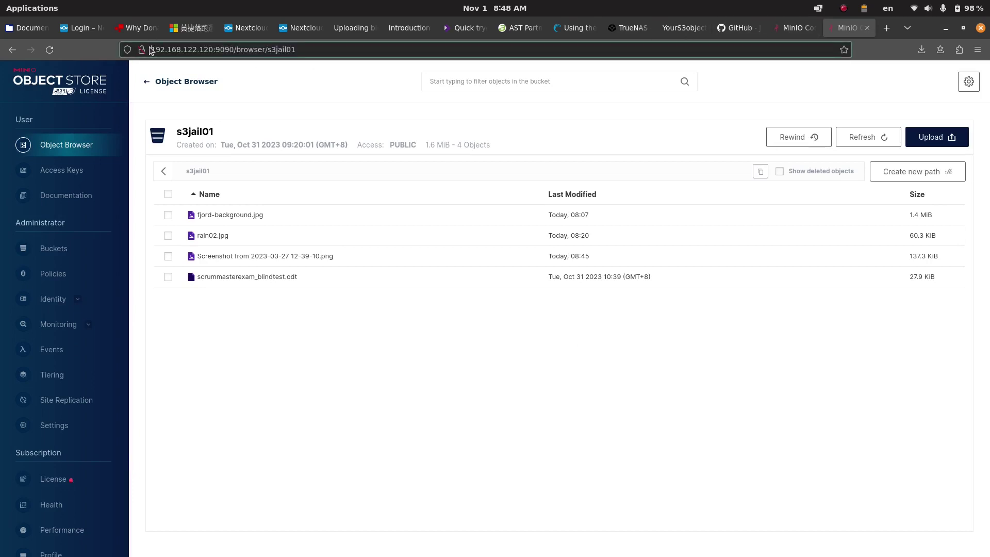
left_click_drag(172, 49, 214, 50)
left_click(635, 32)
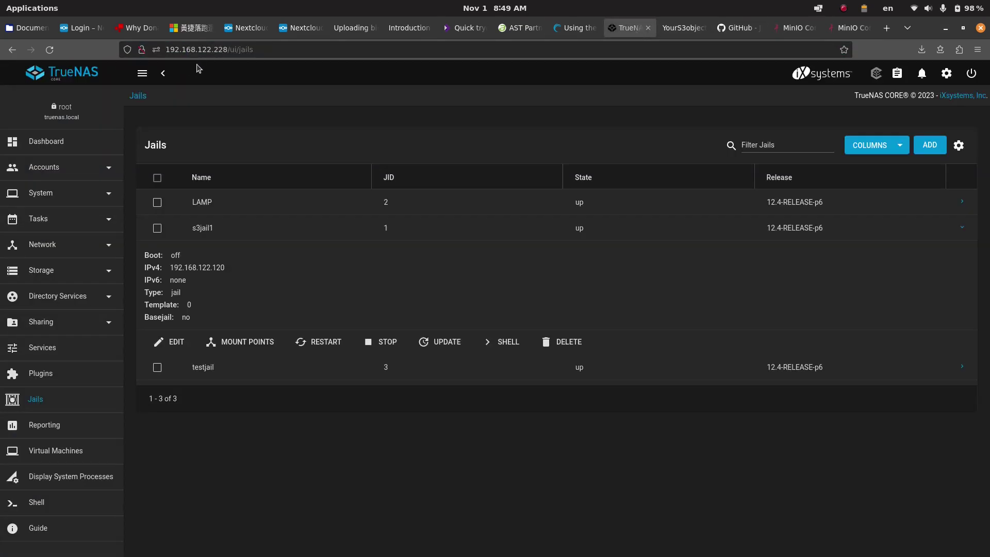
left_click_drag(221, 264, 171, 267)
left_click(911, 371)
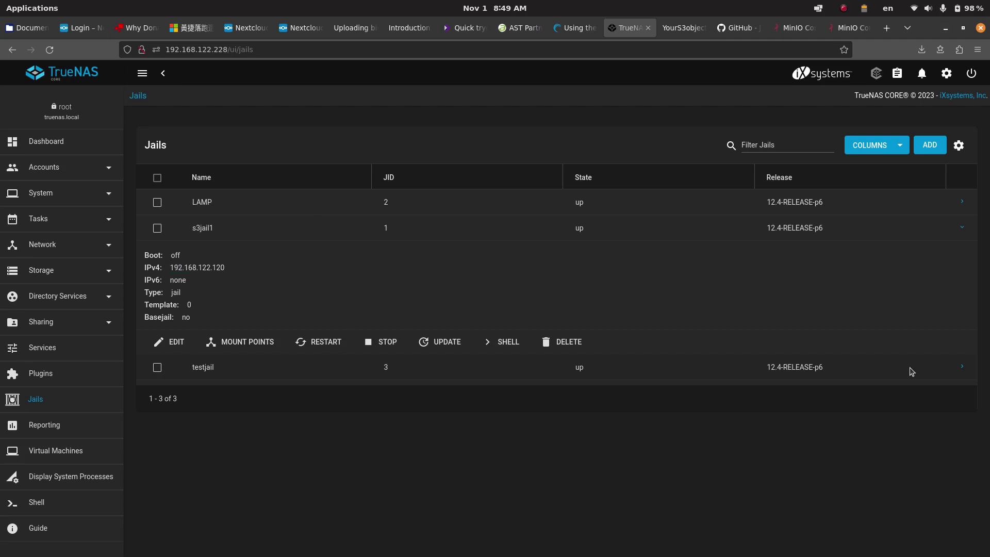
Step: Expand testjail's details and highlight its IPv4 192.168.122.244
left_click(962, 368)
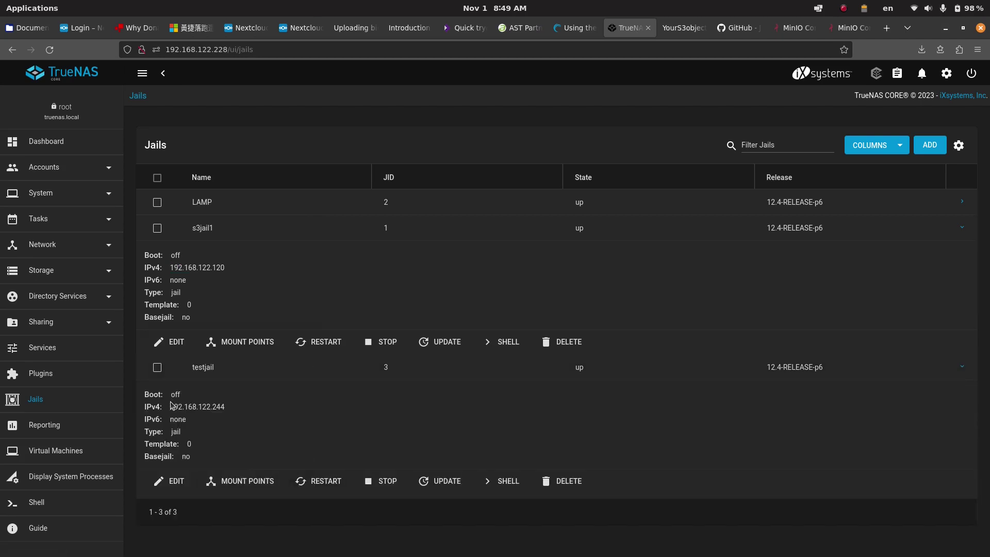
left_click_drag(173, 408, 230, 409)
left_click(233, 406)
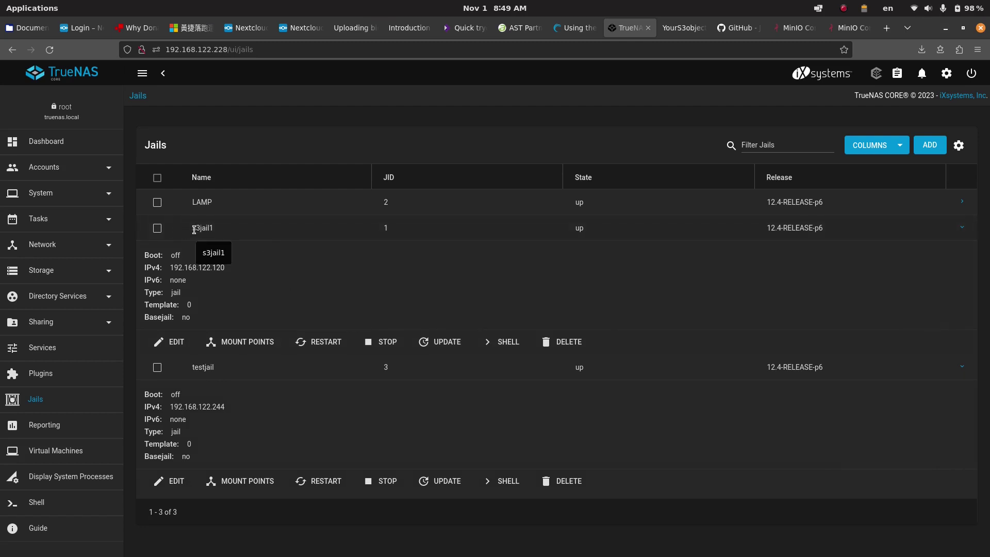
Step: Highlight s3jail1's name and IPv4, check the s3jail01 MinIO browser, and return to Jails
left_click_drag(195, 229, 226, 230)
left_click(226, 230)
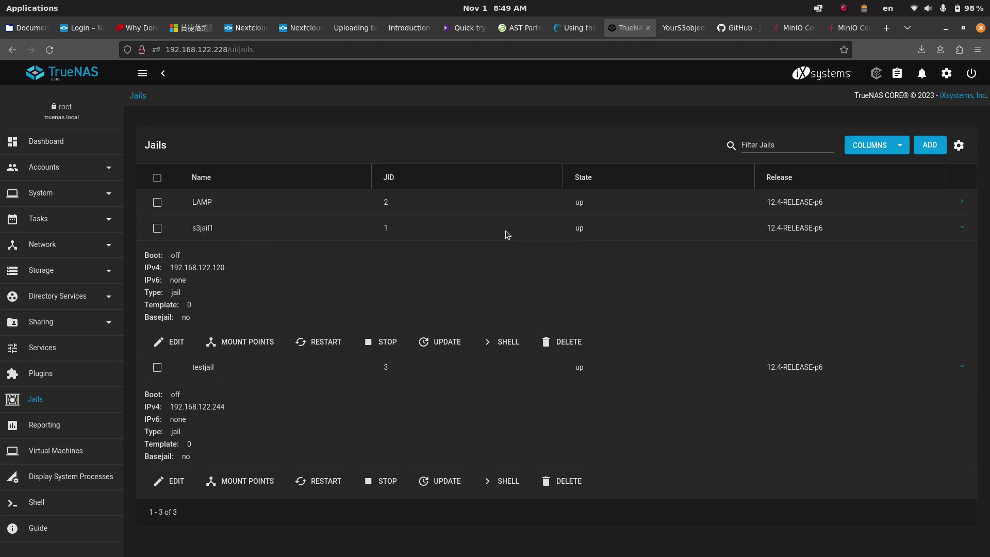
left_click_drag(171, 268, 305, 269)
left_click(306, 276)
left_click(850, 29)
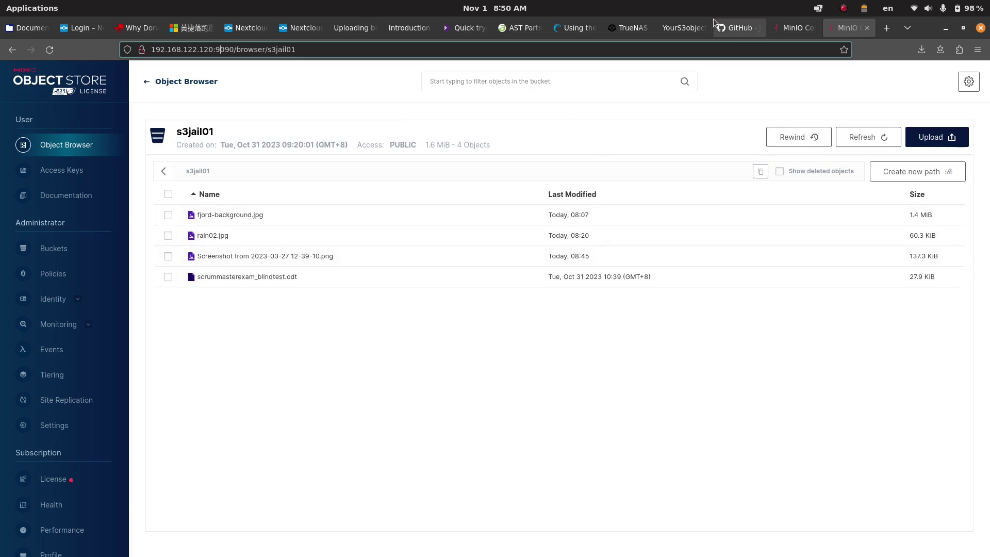
left_click(630, 24)
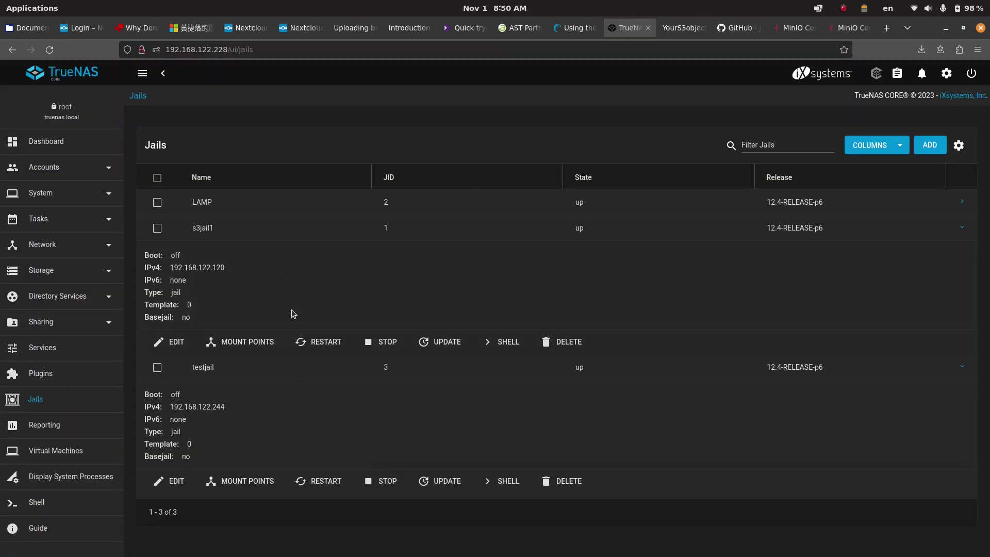
Step: Visit the dashboard, return to Jails, and expand testjail showing IPv4 192.168.122.244
left_click(60, 146)
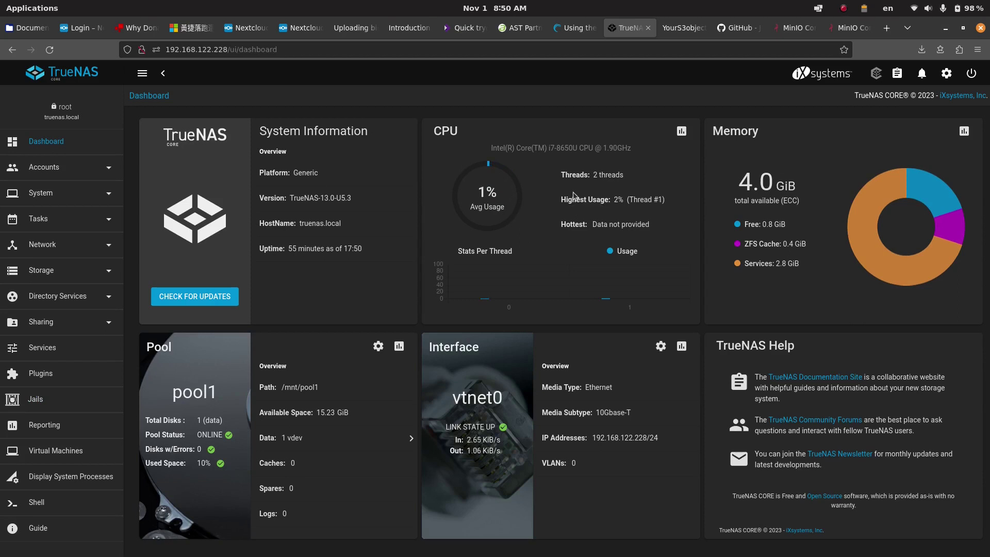
left_click(82, 399)
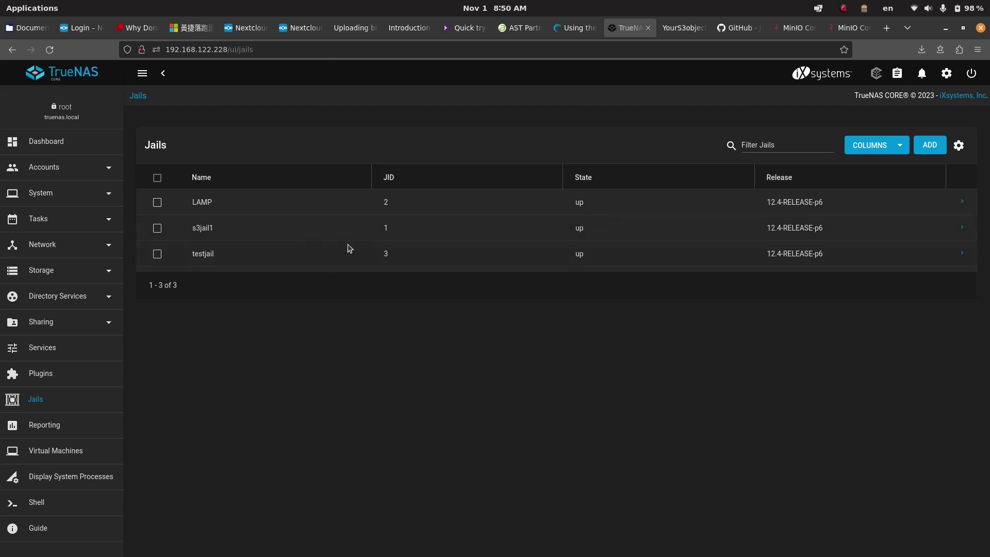
double_click(203, 228)
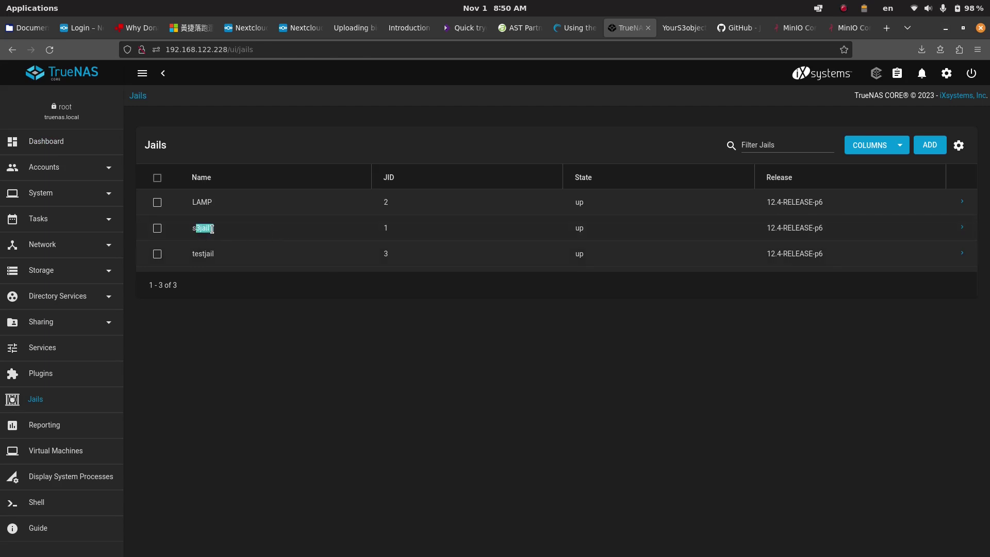
left_click(961, 253)
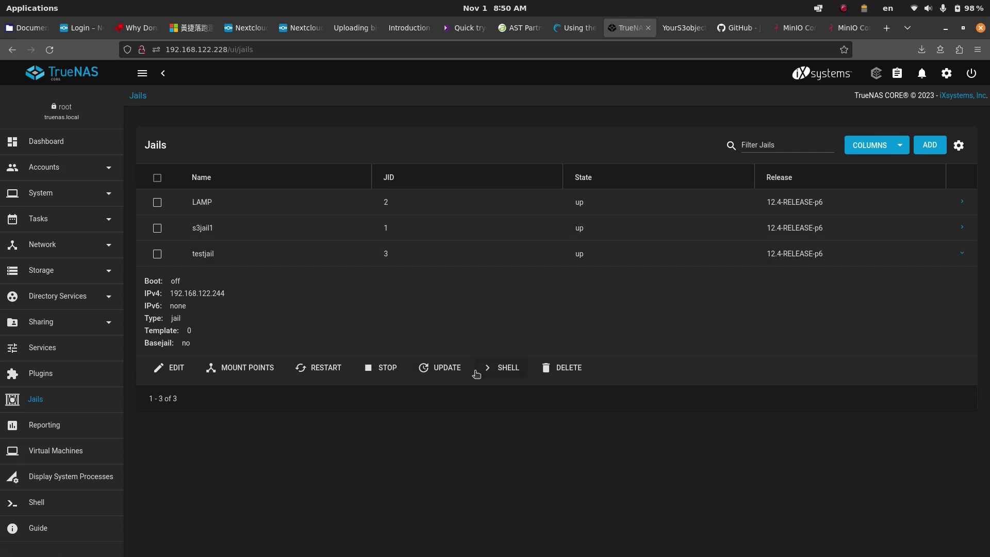
Step: In testjail's shell, list /mnt and create a minio2 directory there
left_click(500, 369)
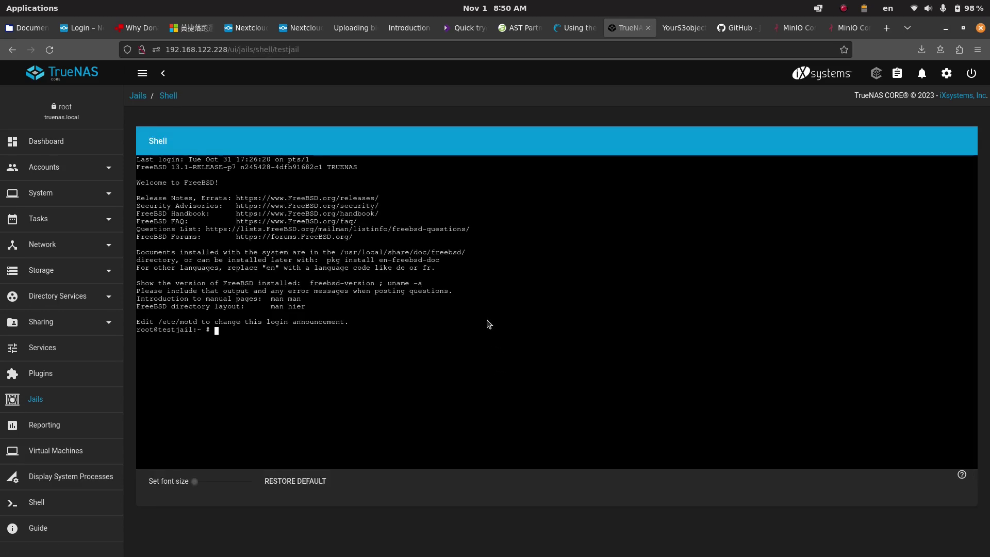
type("cd /mnt/")
key("Return")
type("ls")
key("Return")
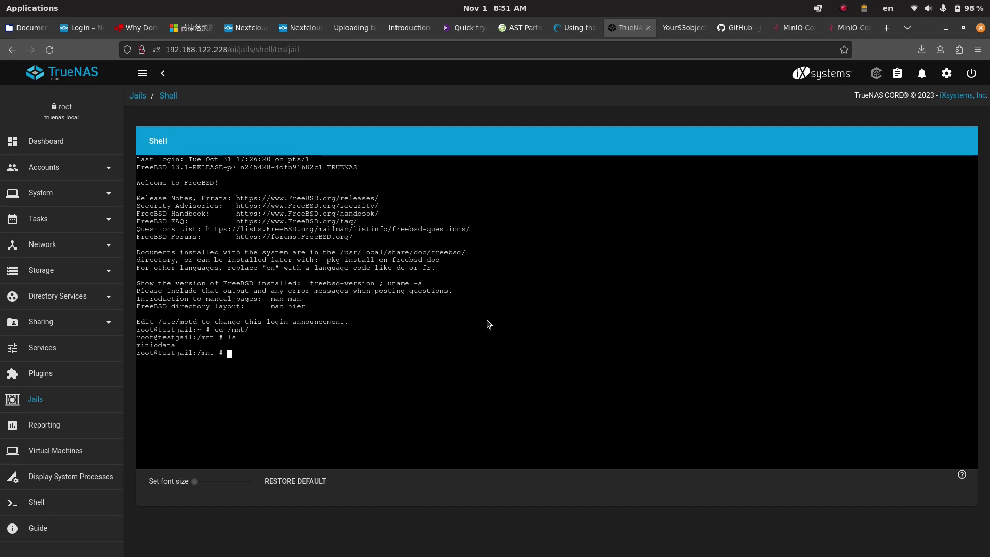
type("mkdir minio2")
key("Return")
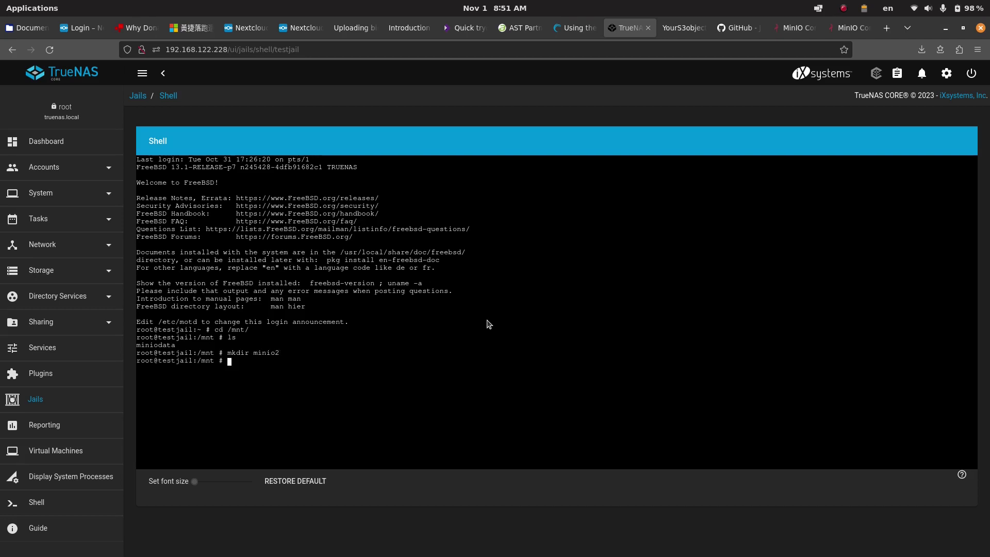
Step: Start a MinIO server storing its data in minio2
type("minio server minio2")
key("Return")
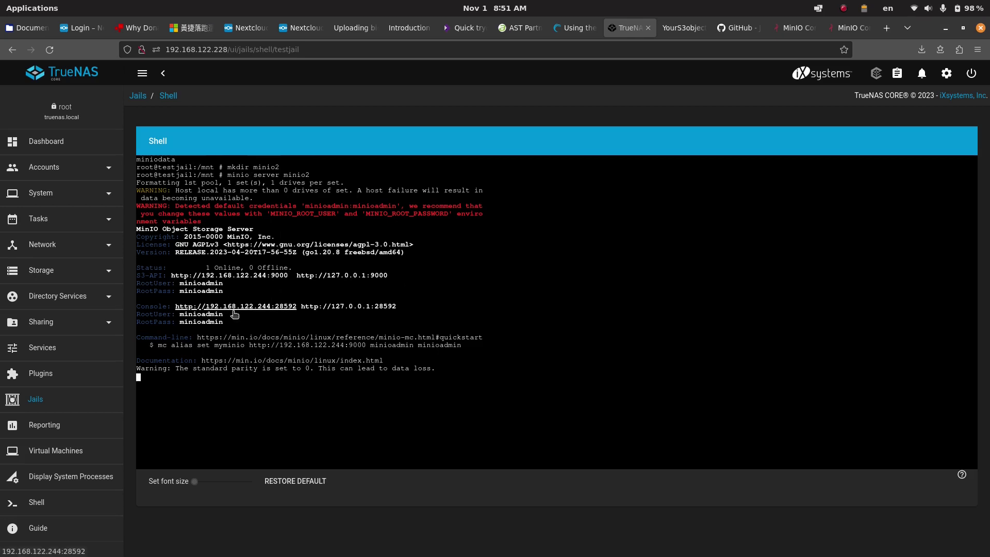
Step: Open testjail's MinIO Console URL and sign in with the admin username and password
left_click(262, 308)
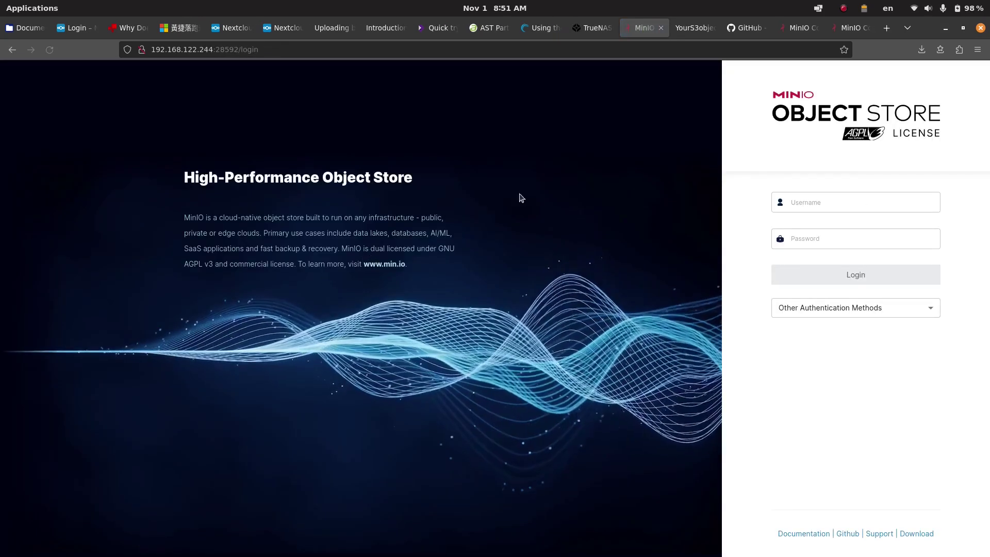
left_click(808, 229)
left_click(817, 206)
type("minioadmin")
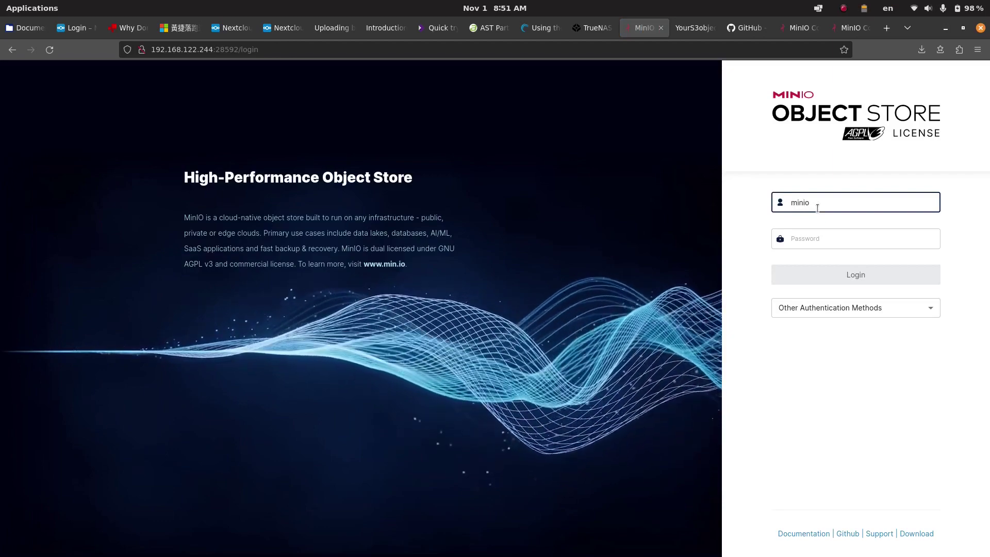
key("Tab")
type("minioadmin")
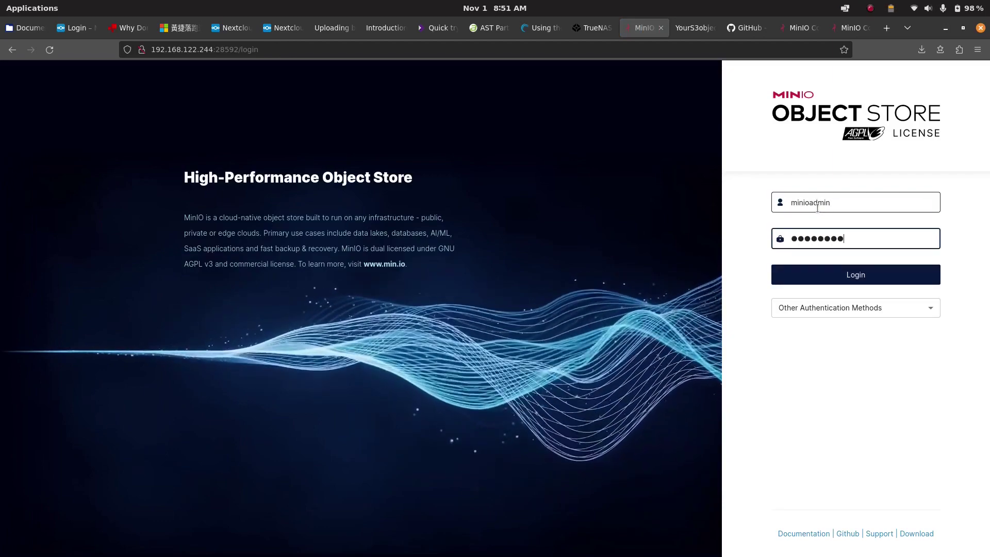
key("Return")
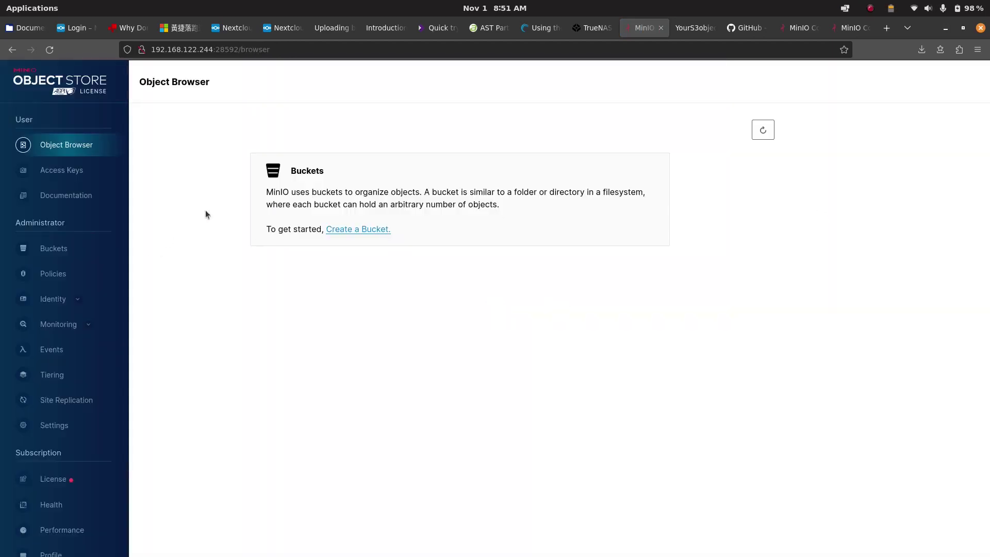
Step: Place the new console's tab beside the s3jail01 one and create bucket s3jail02
left_click_drag(659, 29, 841, 31)
left_click(841, 31)
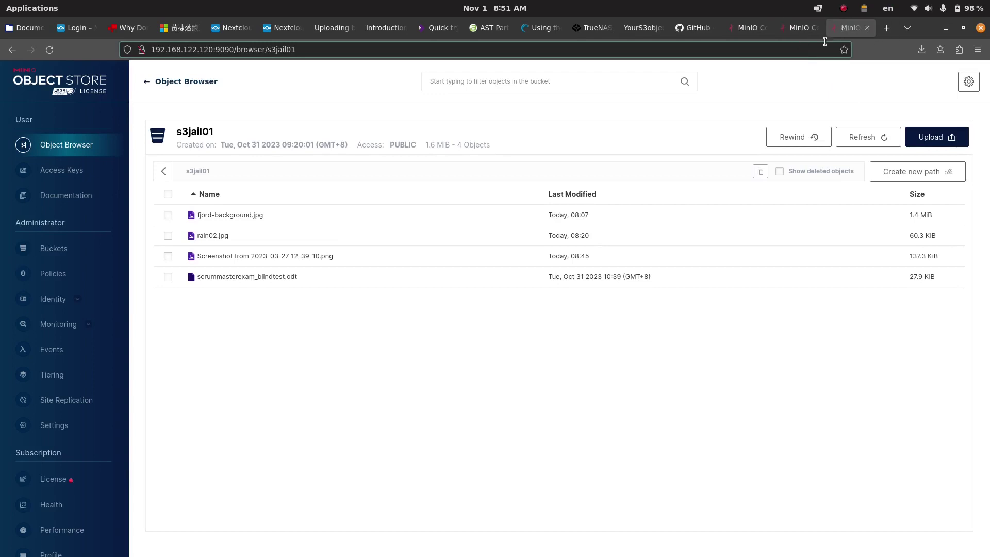
left_click(802, 29)
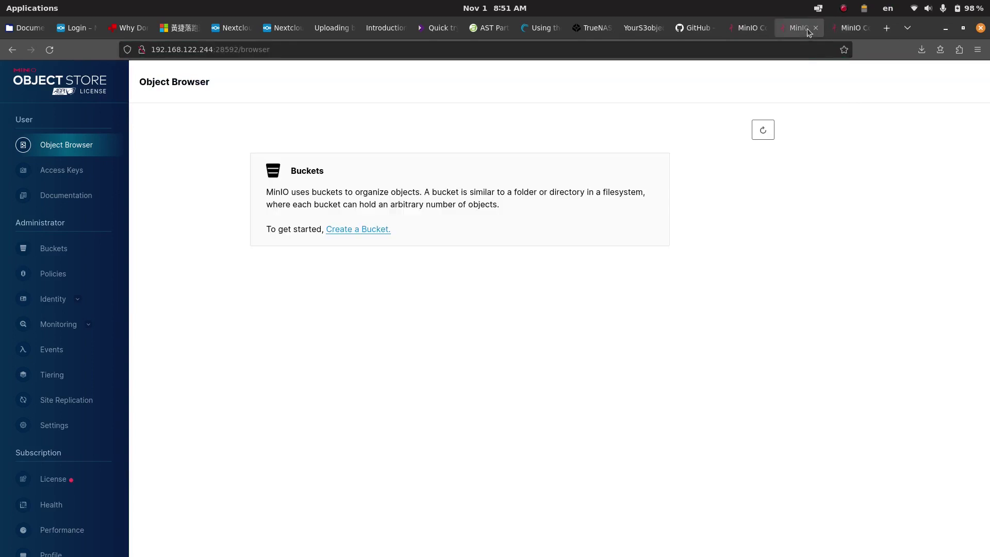
left_click(357, 229)
left_click(312, 186)
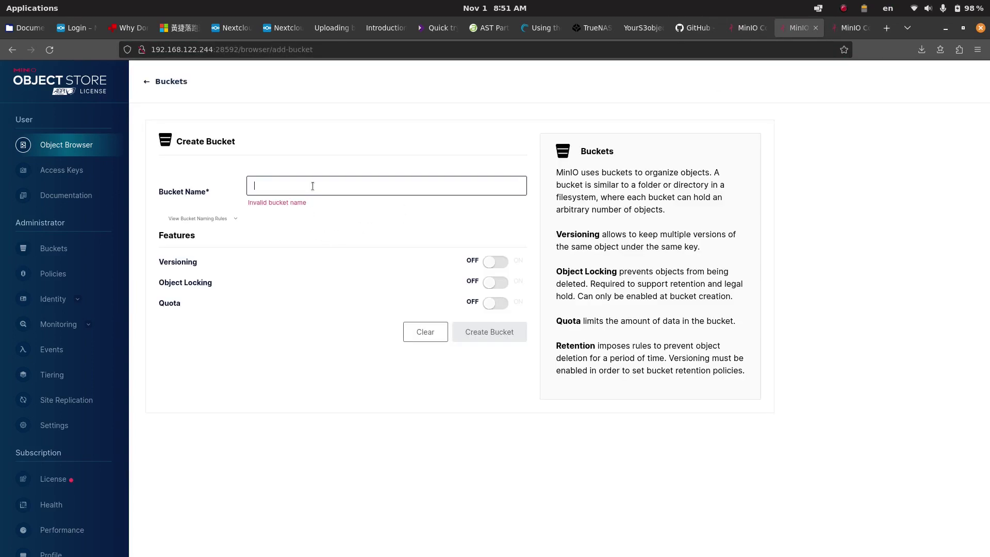
type("s3jail0")
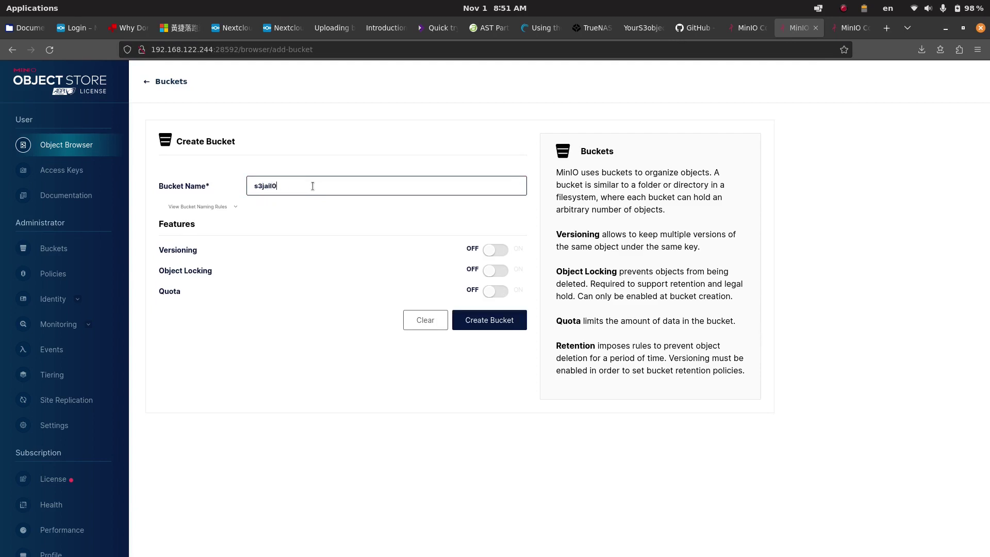
type("2")
left_click(492, 319)
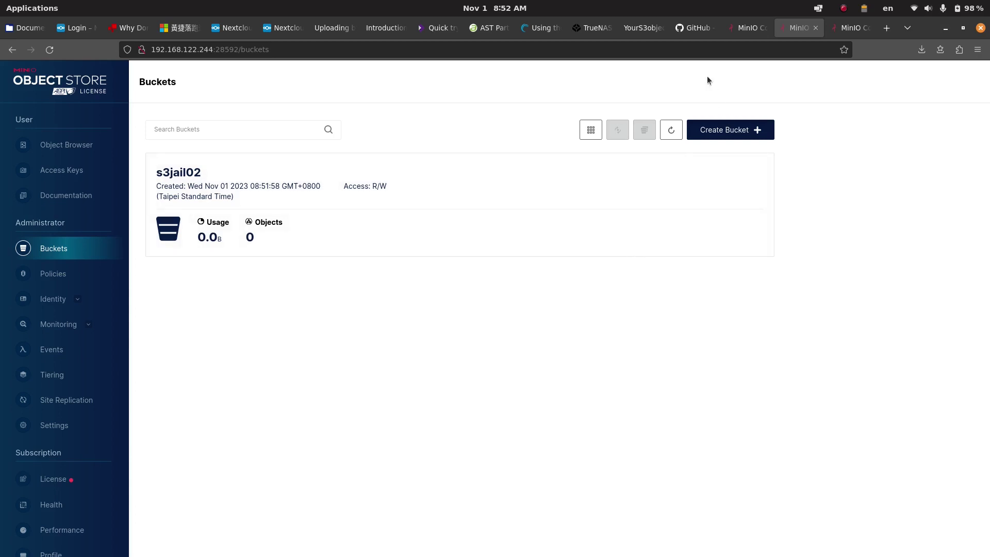
Step: Check the Your S3 Objects, MinIO and Nextcloud login tabs, then return to testjail's shell
left_click(633, 27)
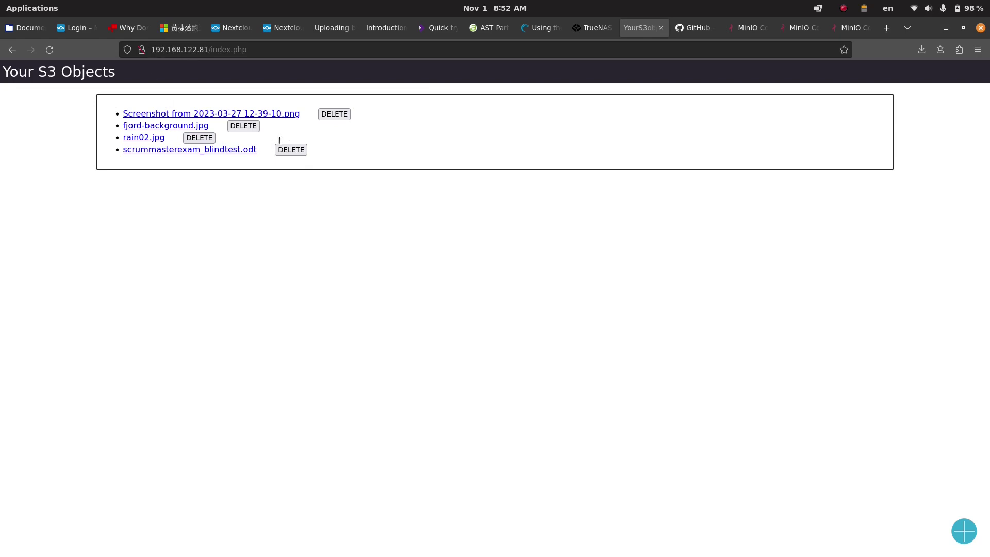
left_click(798, 28)
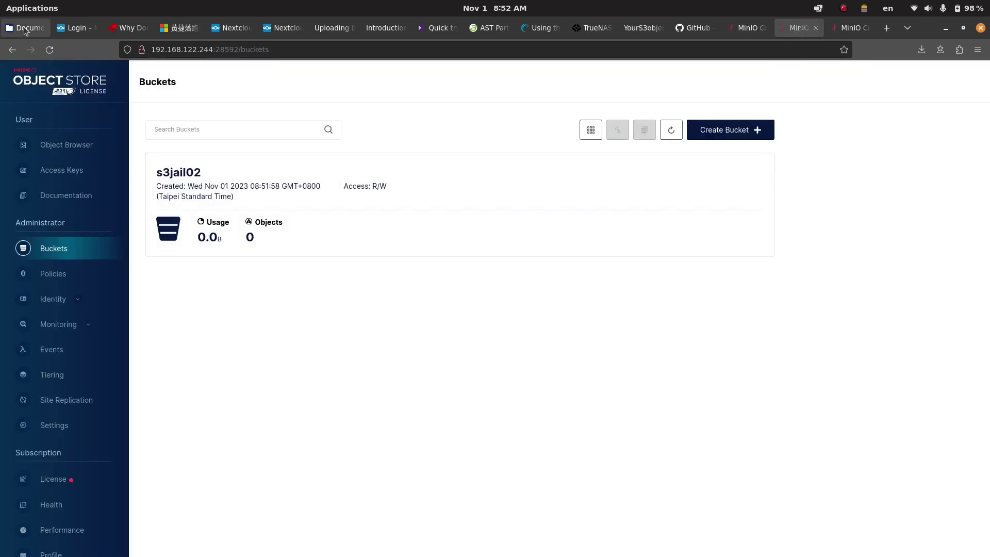
left_click(69, 29)
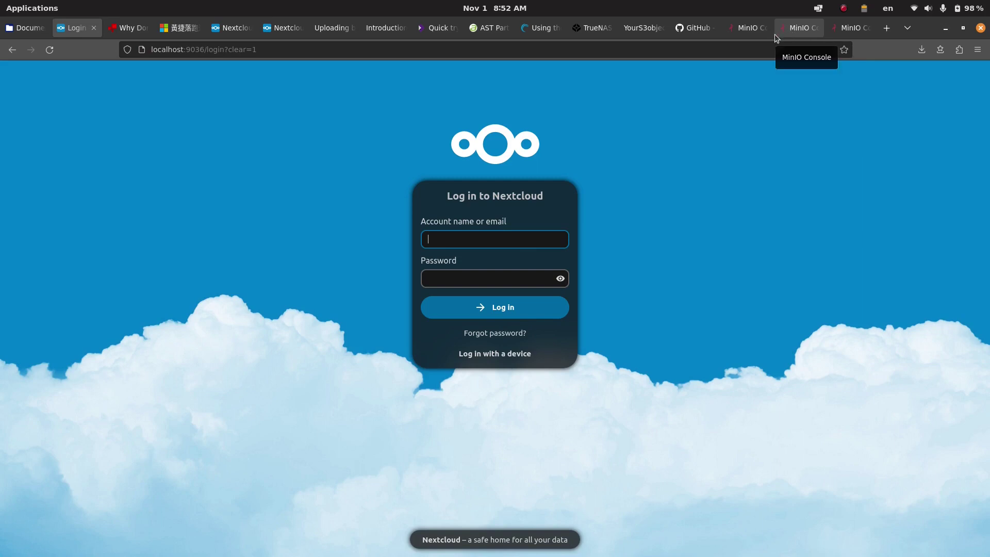
left_click(805, 30)
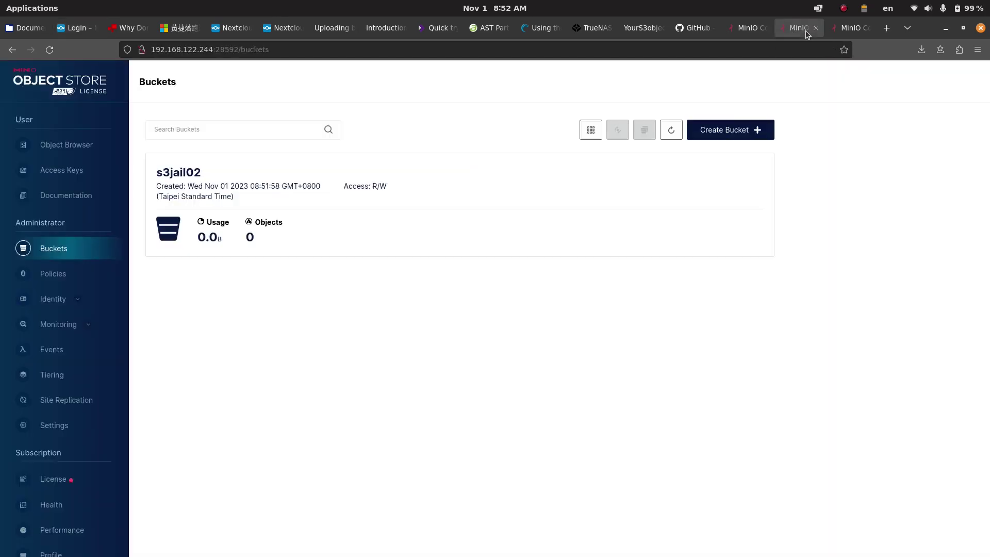
left_click(586, 27)
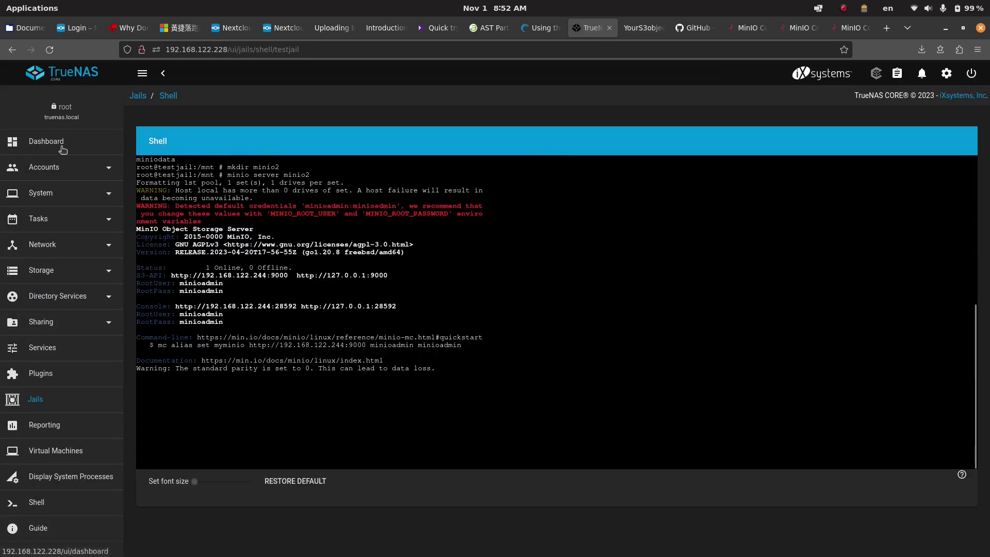
Step: Expand pool1's iocage, jails and s3jail1 datasets on the Pools page
left_click(50, 269)
left_click(39, 296)
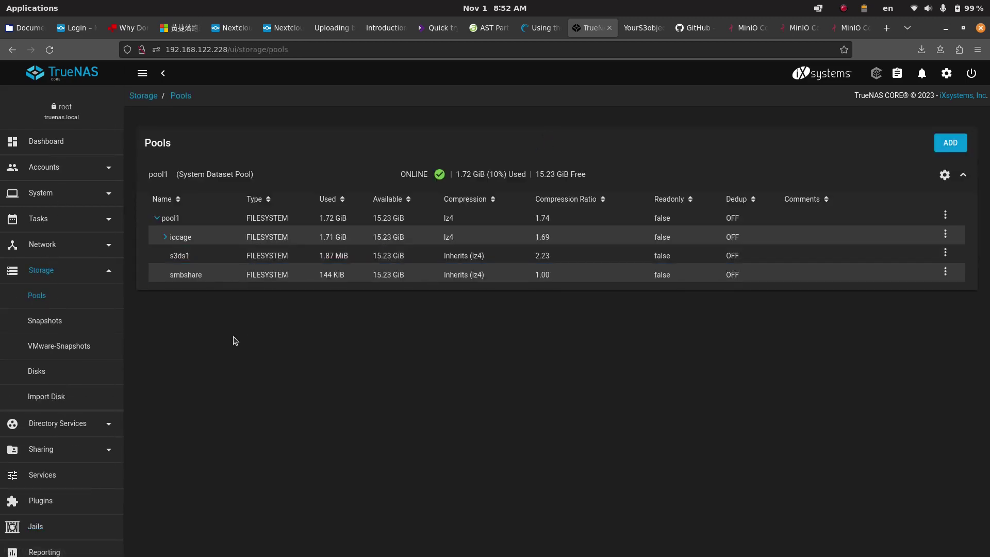
left_click(168, 240)
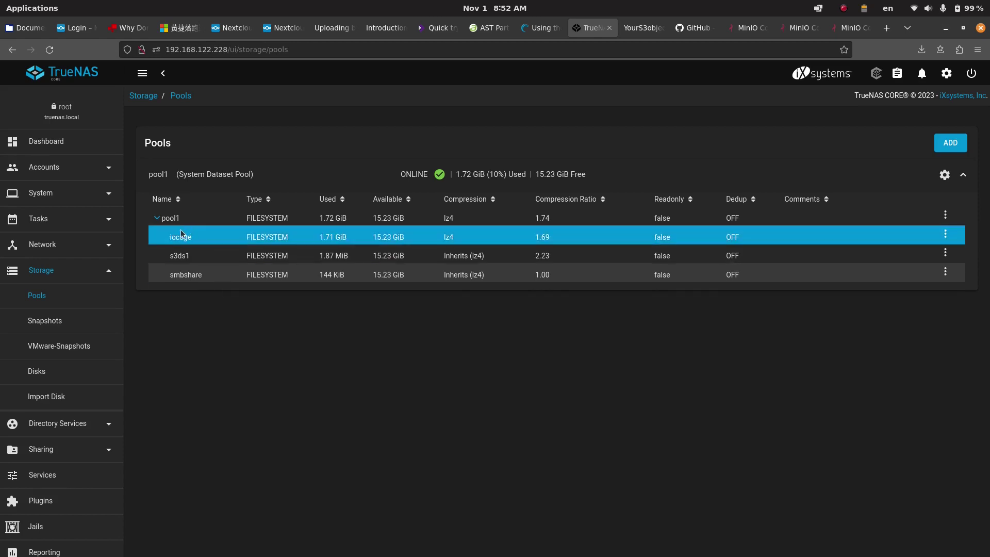
left_click(166, 237)
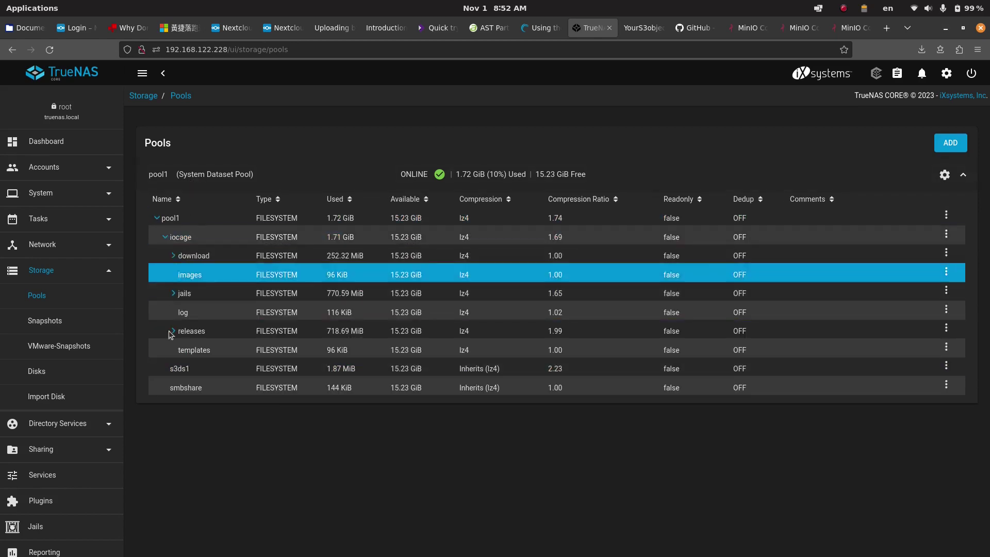
left_click(173, 296)
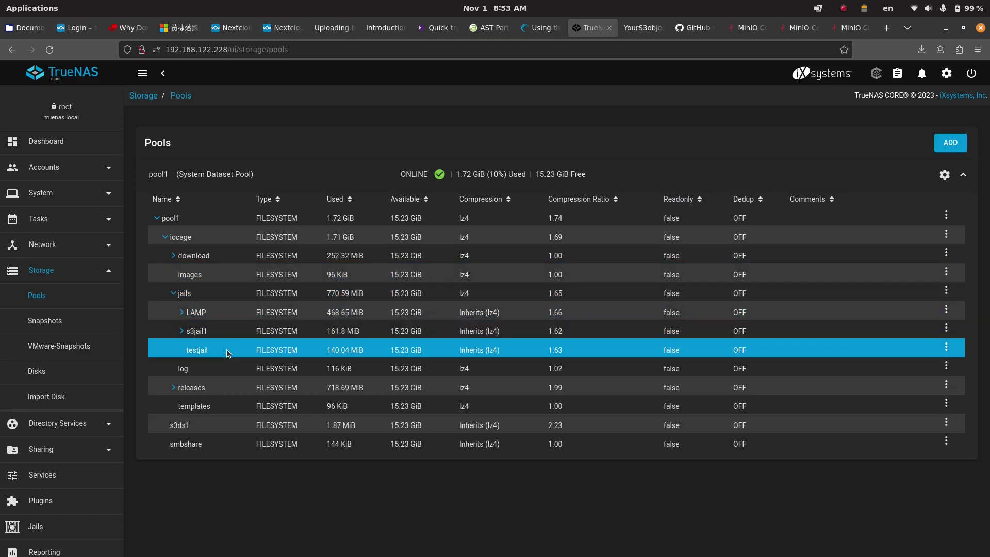
left_click(194, 331)
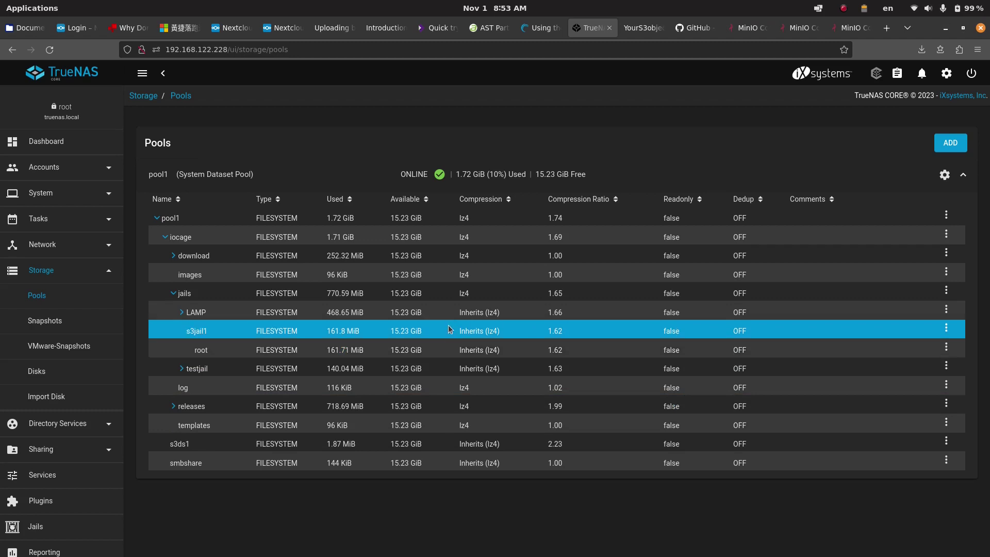
Step: Snapshot pool1/iocage/jails/s3jail1 under the name s3jail01_snap
left_click(172, 329)
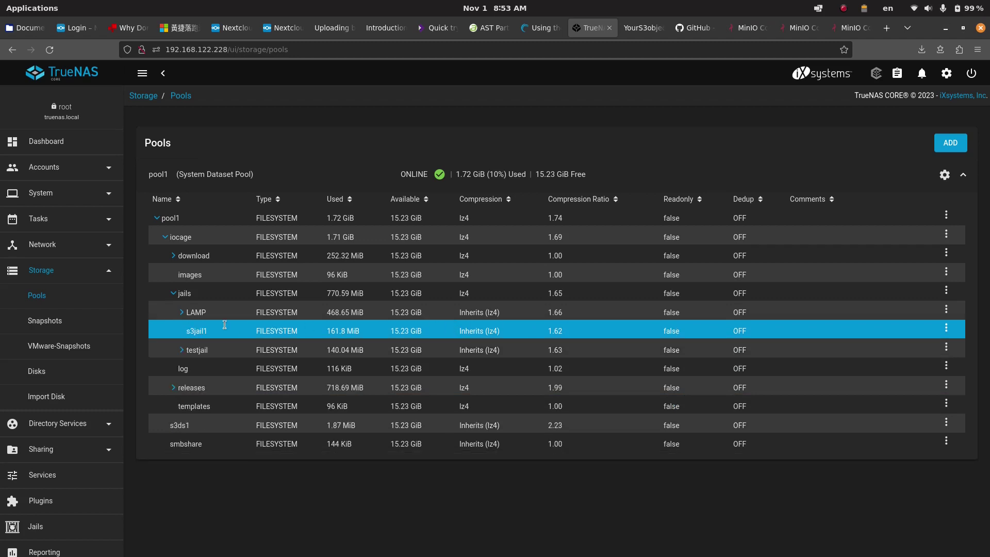
left_click(946, 329)
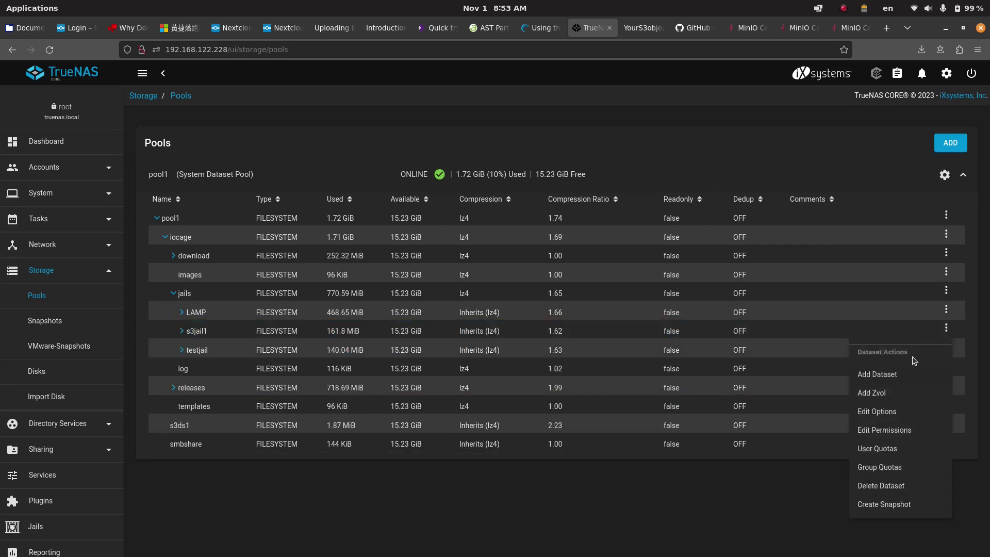
left_click(885, 507)
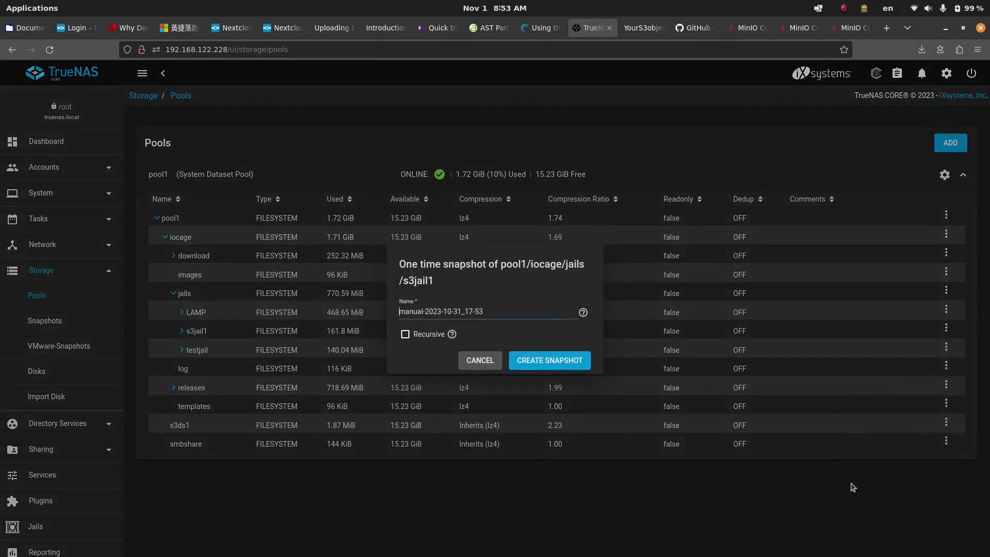
left_click_drag(490, 311, 335, 295)
type("s3jail01_snap")
left_click(566, 364)
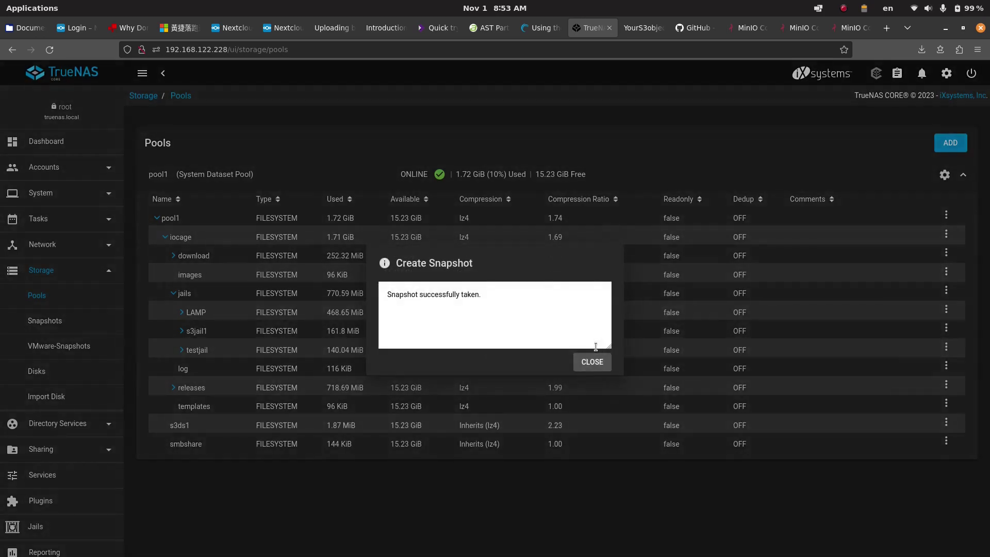
left_click(588, 362)
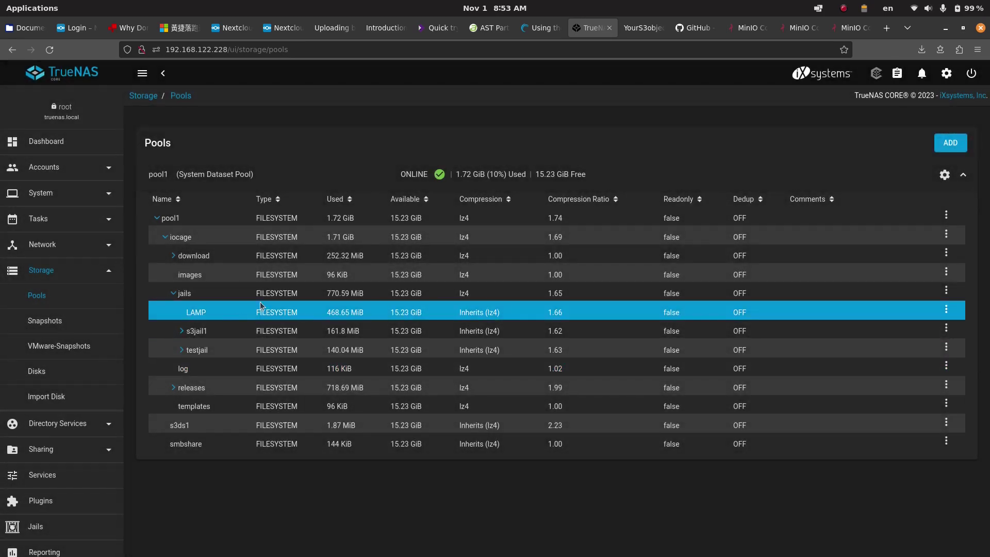